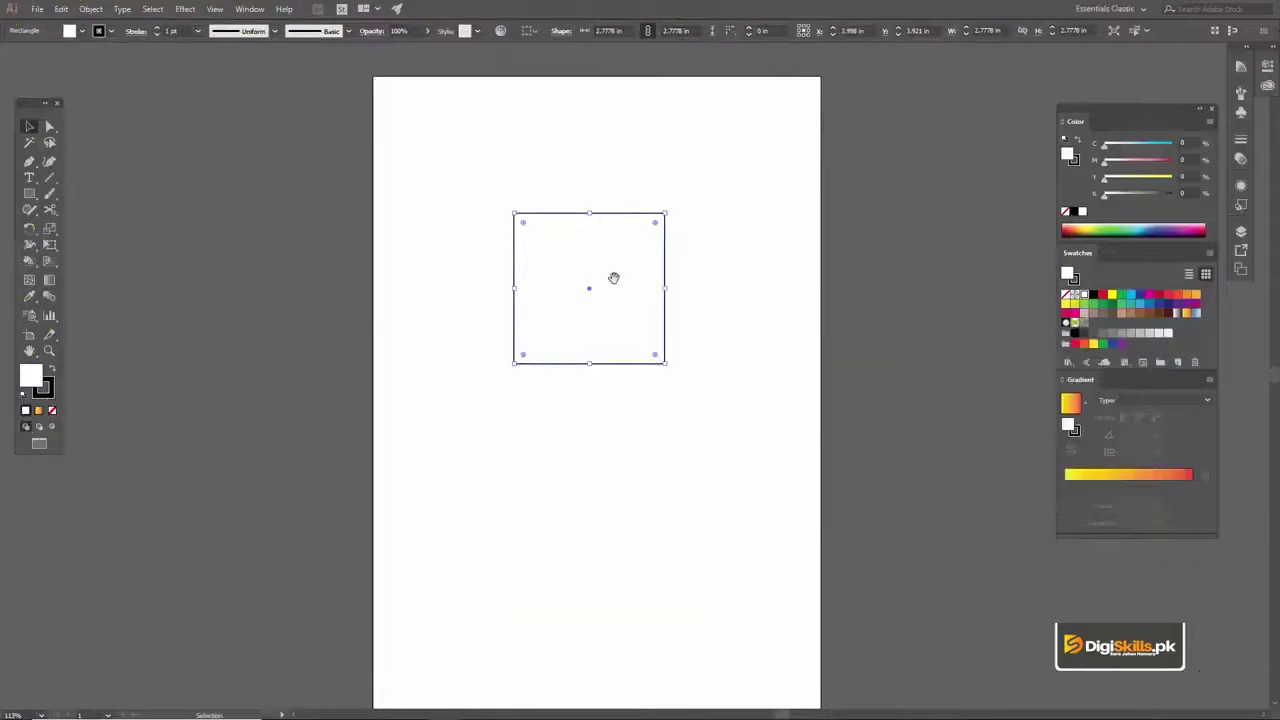
Zoom in on the selected rectangle and bring up its context menu of transform actions
key(z)
key(ctrl+plus)
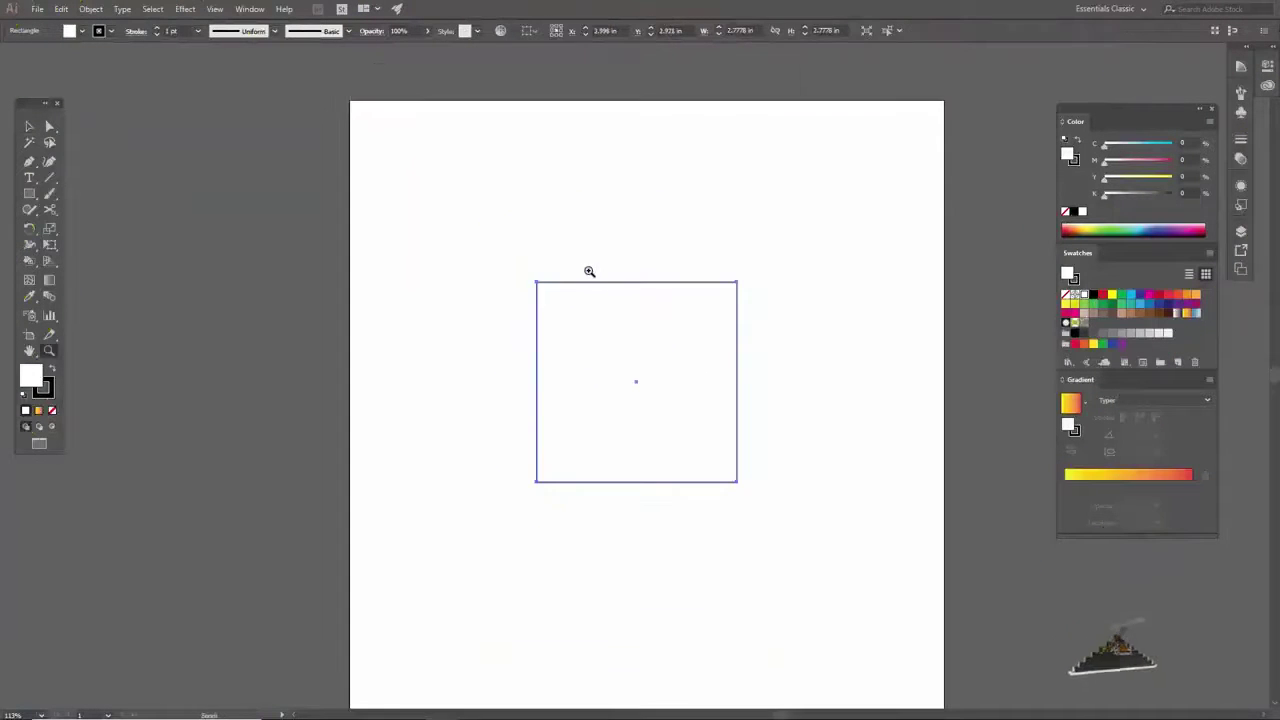
scroll(615, 300, down, 2)
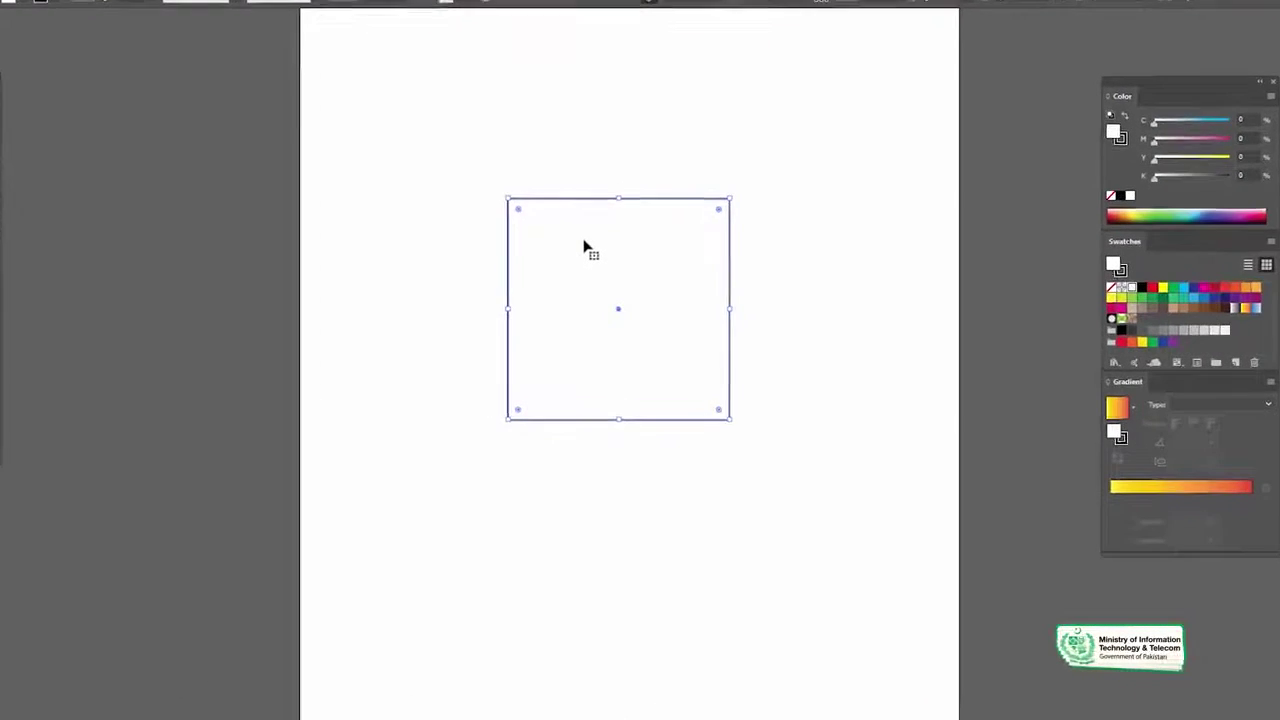
right_click(585, 247)
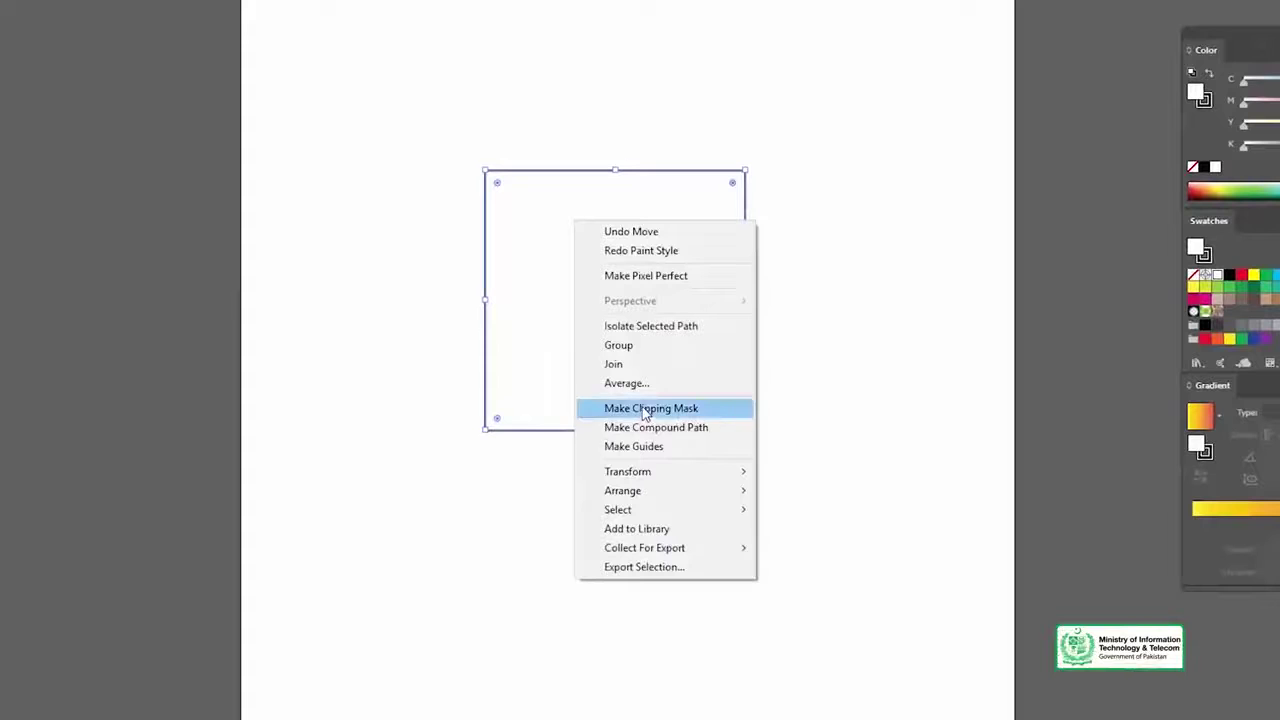
mouse_move(628, 471)
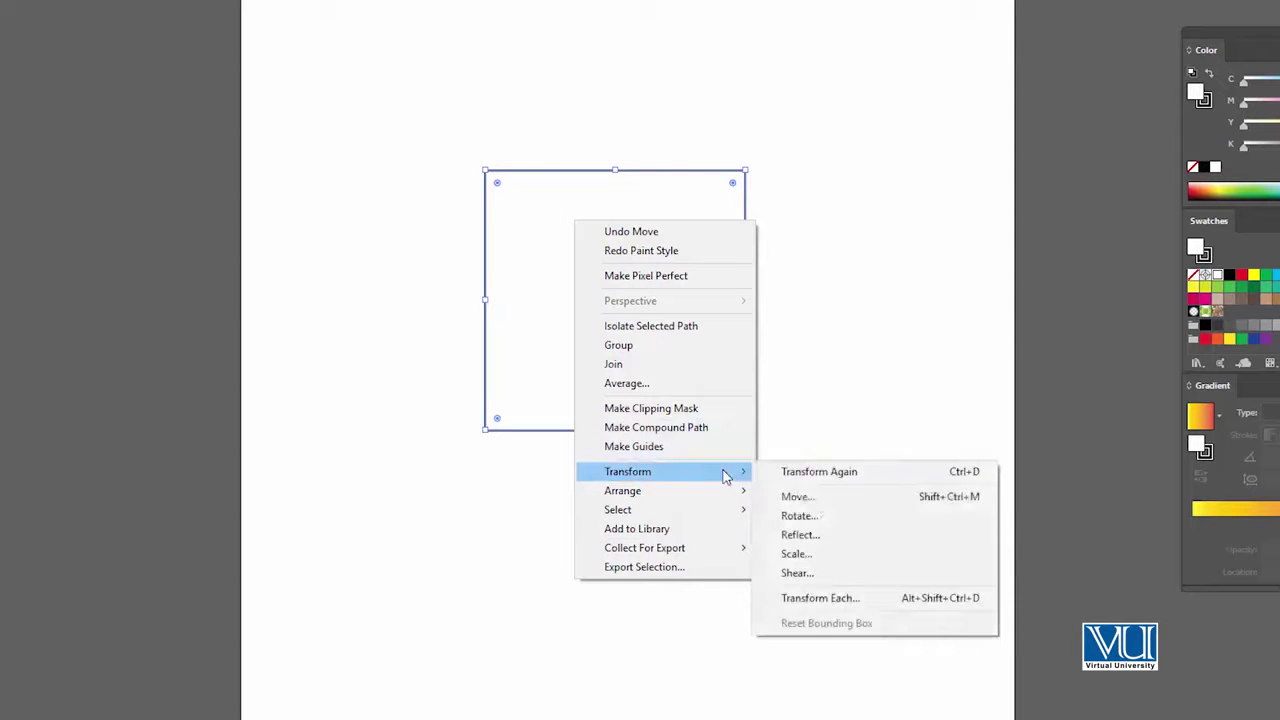
In the Move dialog, enter 4 in for both Horizontal and Vertical offsets
click(816, 505)
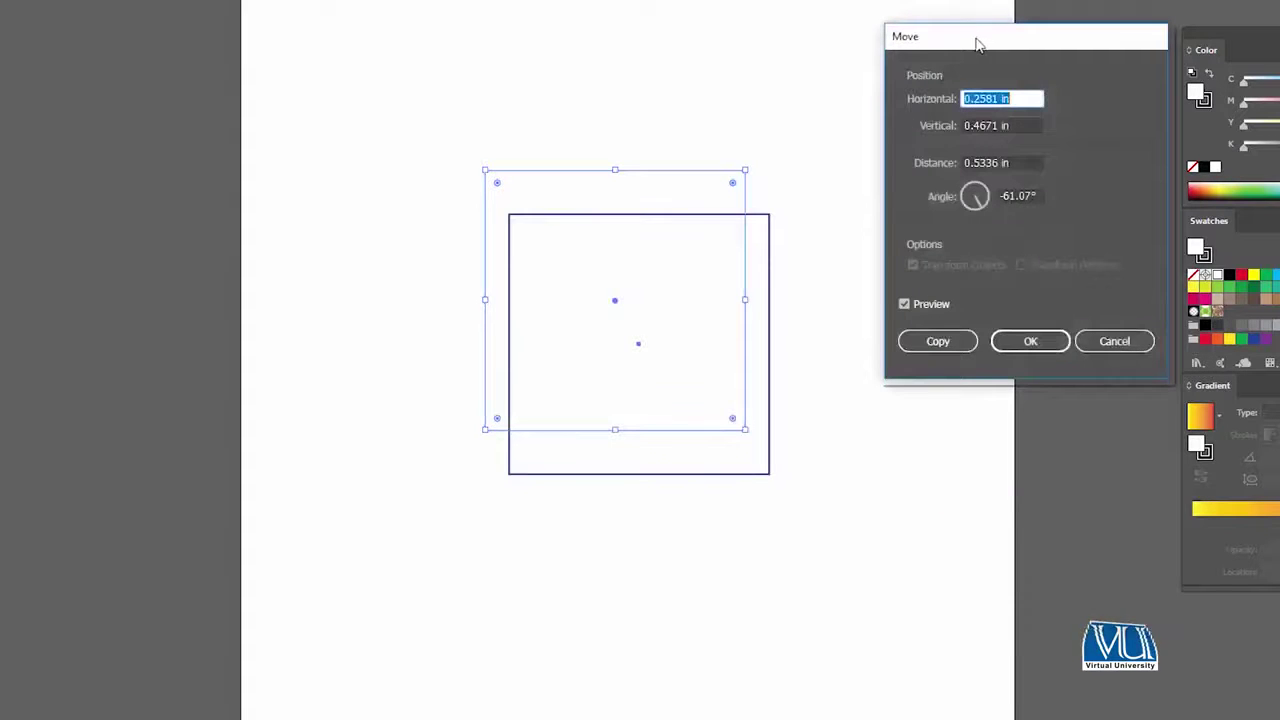
drag(978, 44, 952, 65)
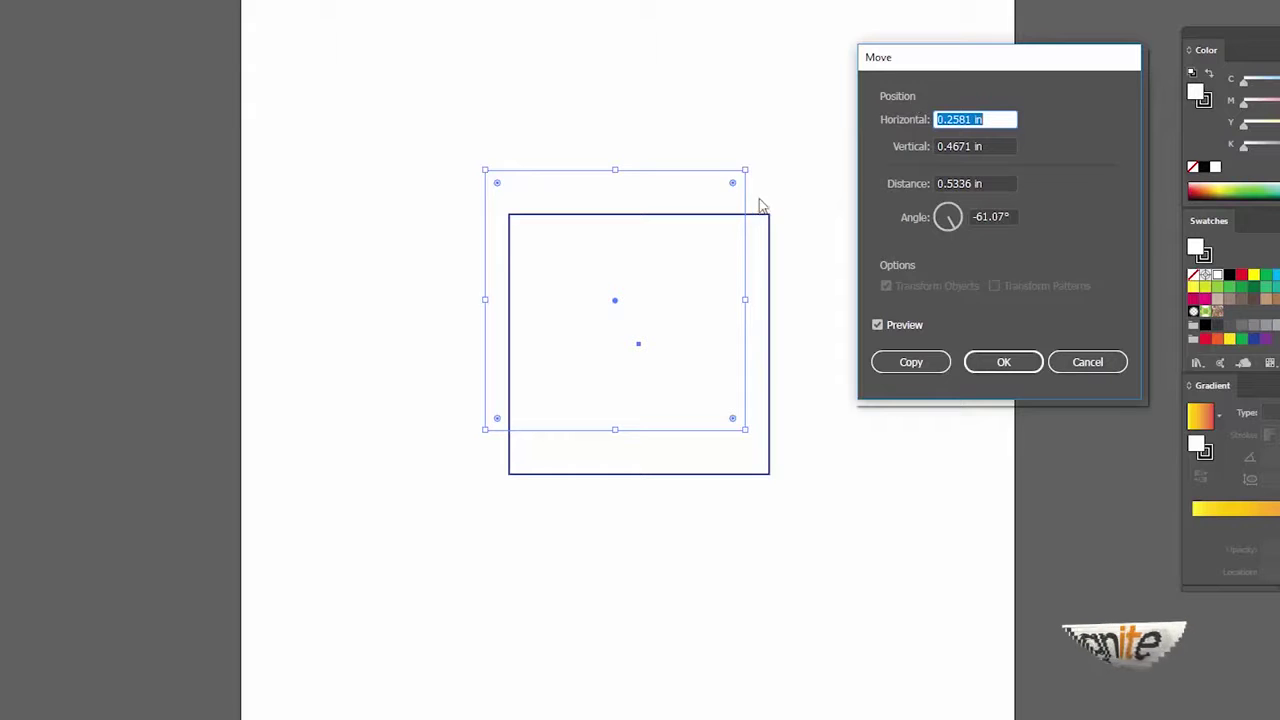
drag(957, 63, 941, 100)
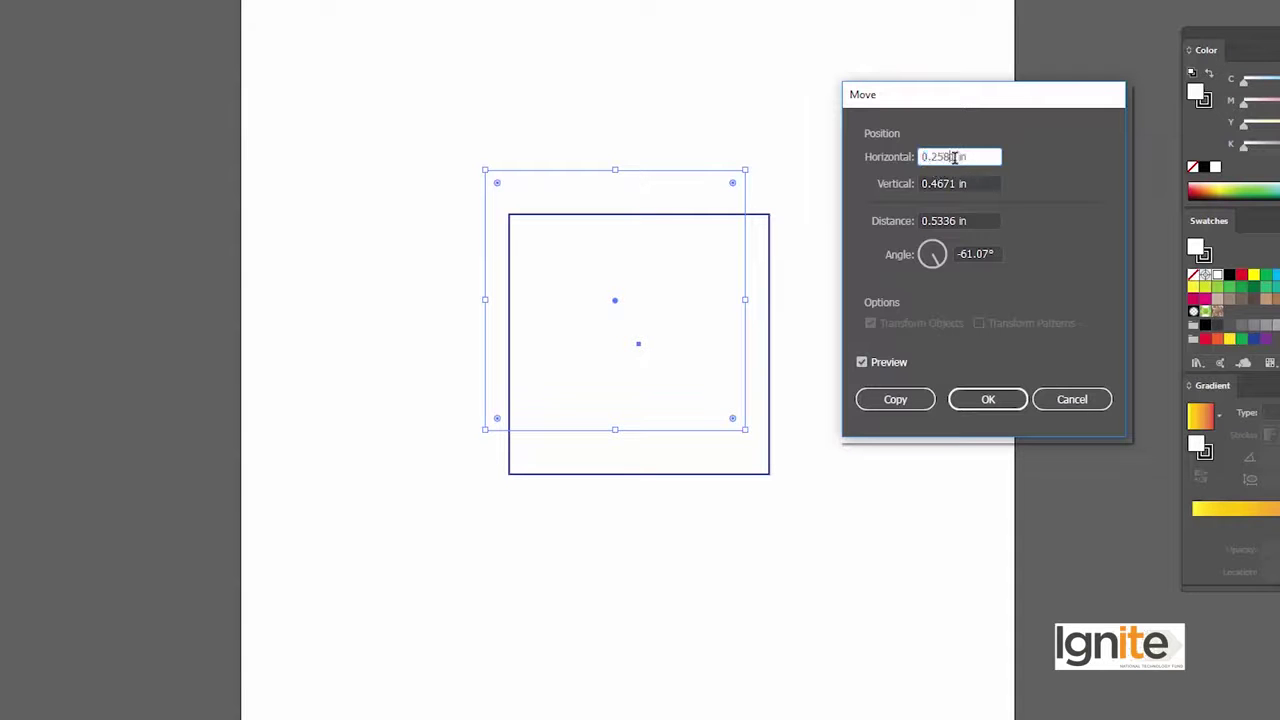
drag(955, 158, 917, 157)
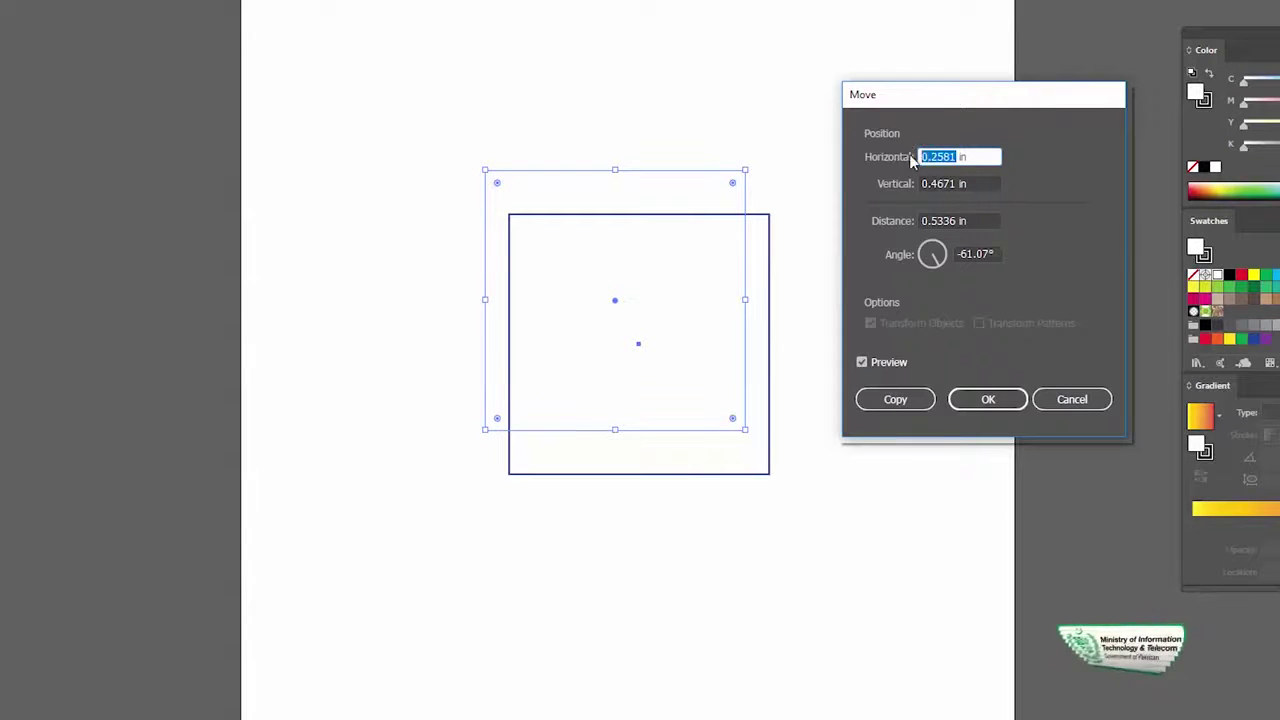
text(4)
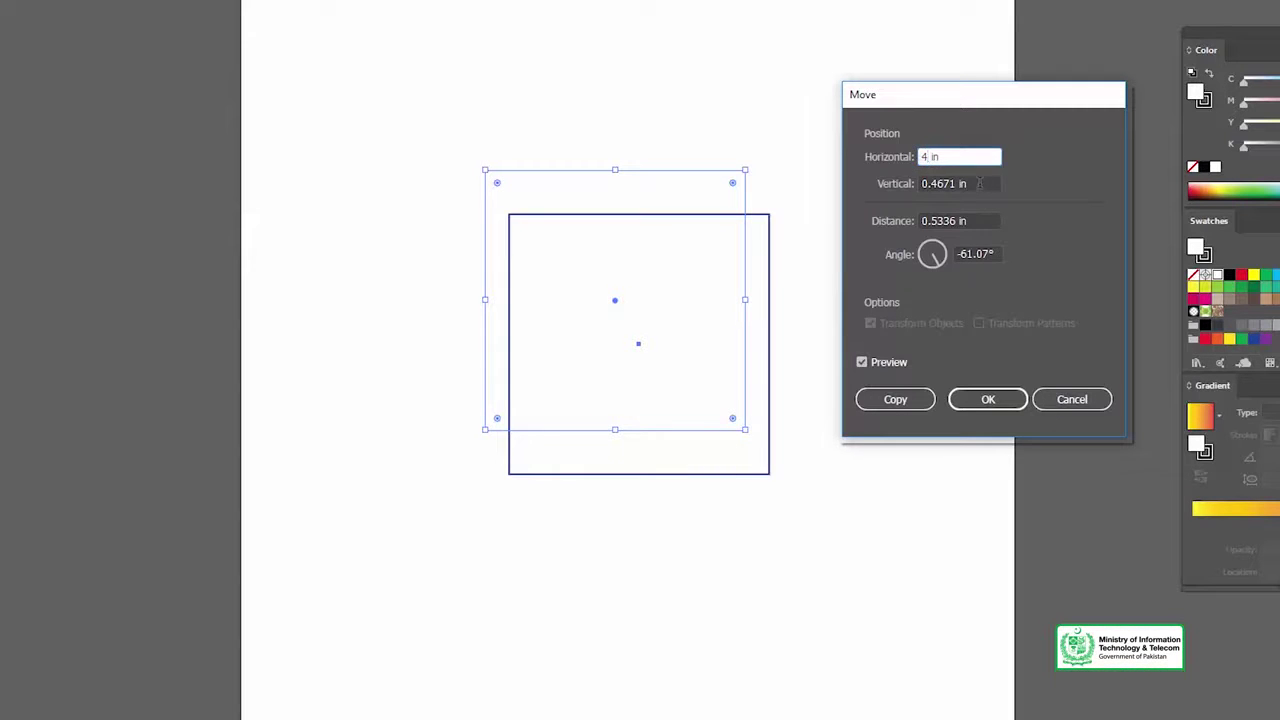
key(Tab)
text(4)
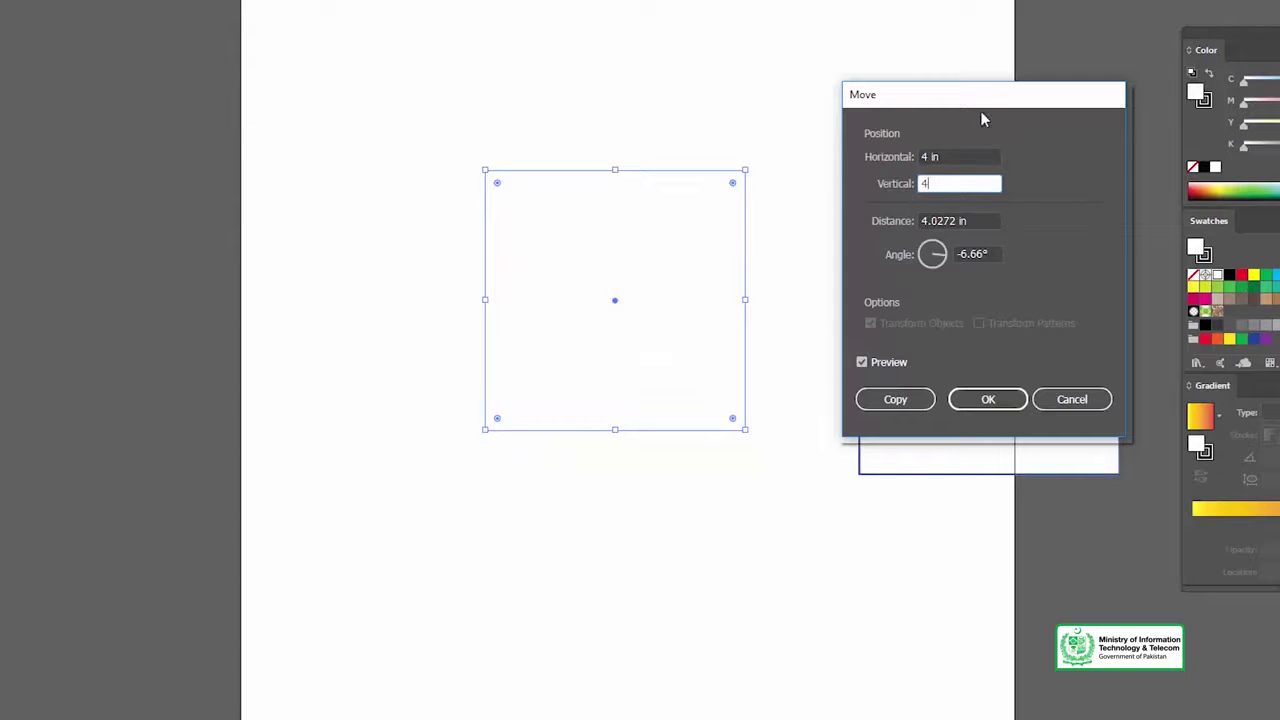
mouse_move(968, 100)
mouse_down()
mouse_move(792, 52)
mouse_move(873, 40)
mouse_up()
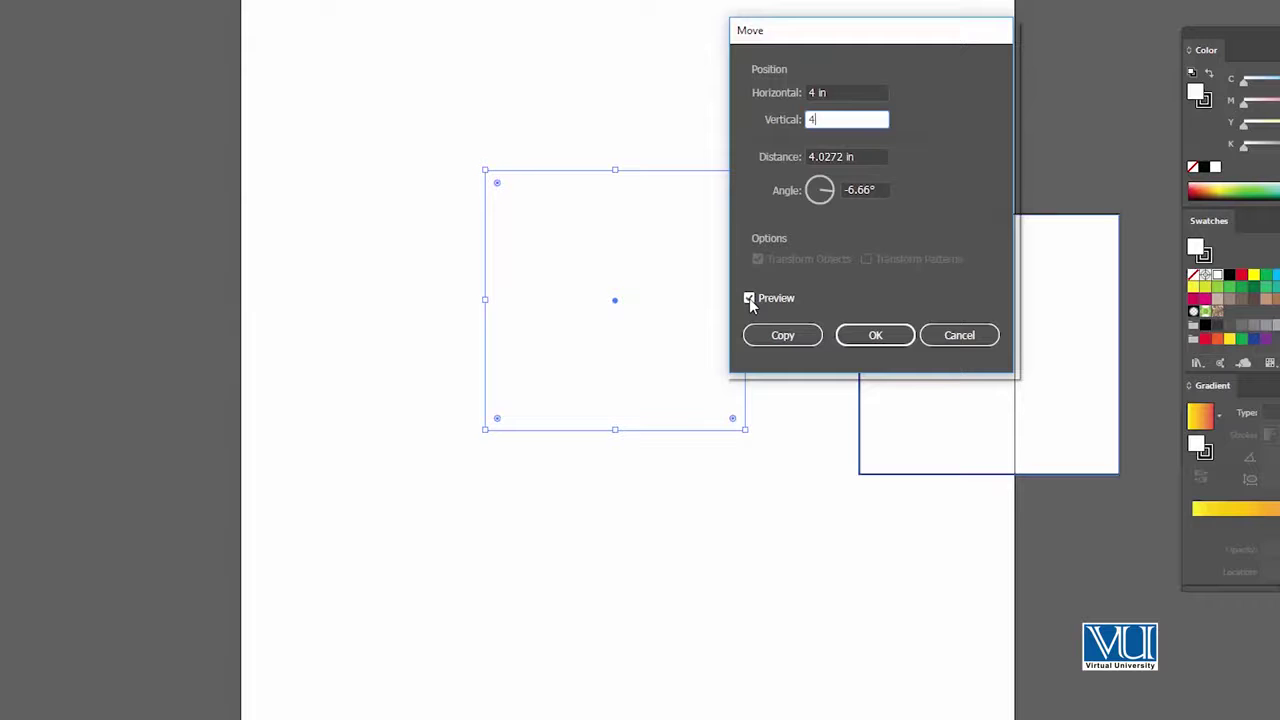
key(Tab)
key(Tab)
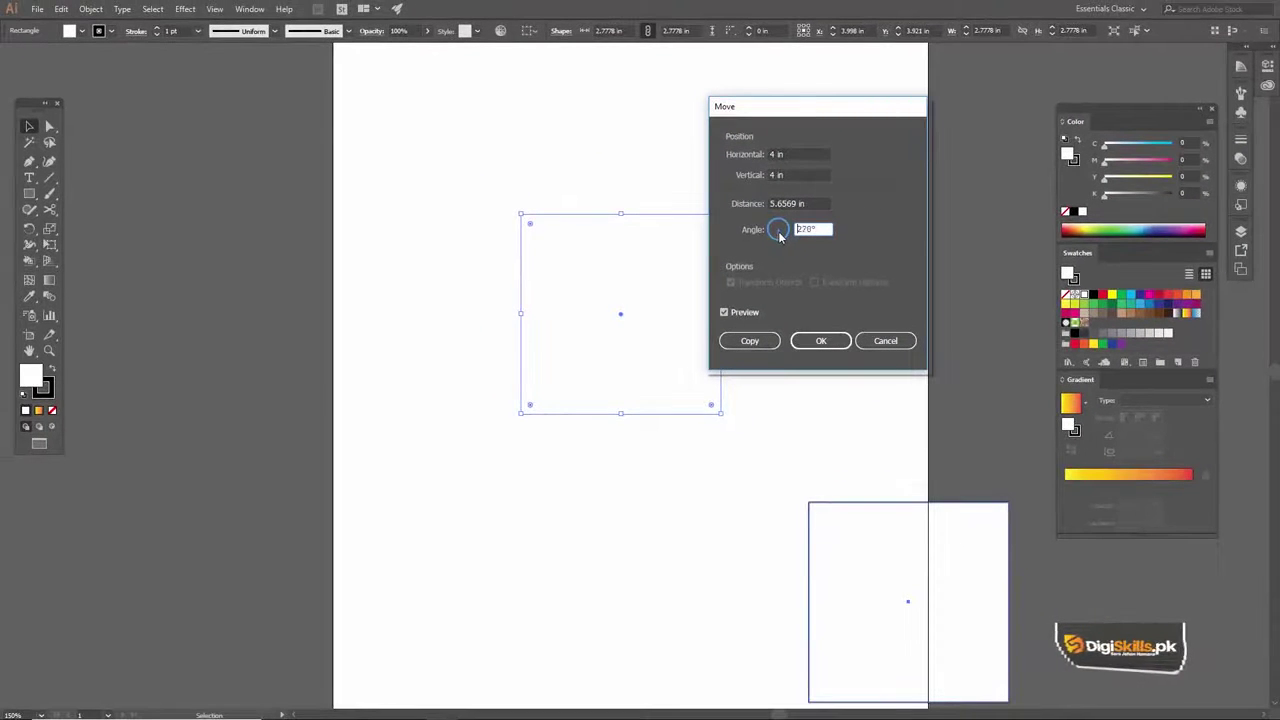
Preview the move at 217° and other dial angles, then cancel, leaving the square unmoved
text(217)
key(Tab)
drag(777, 232, 779, 230)
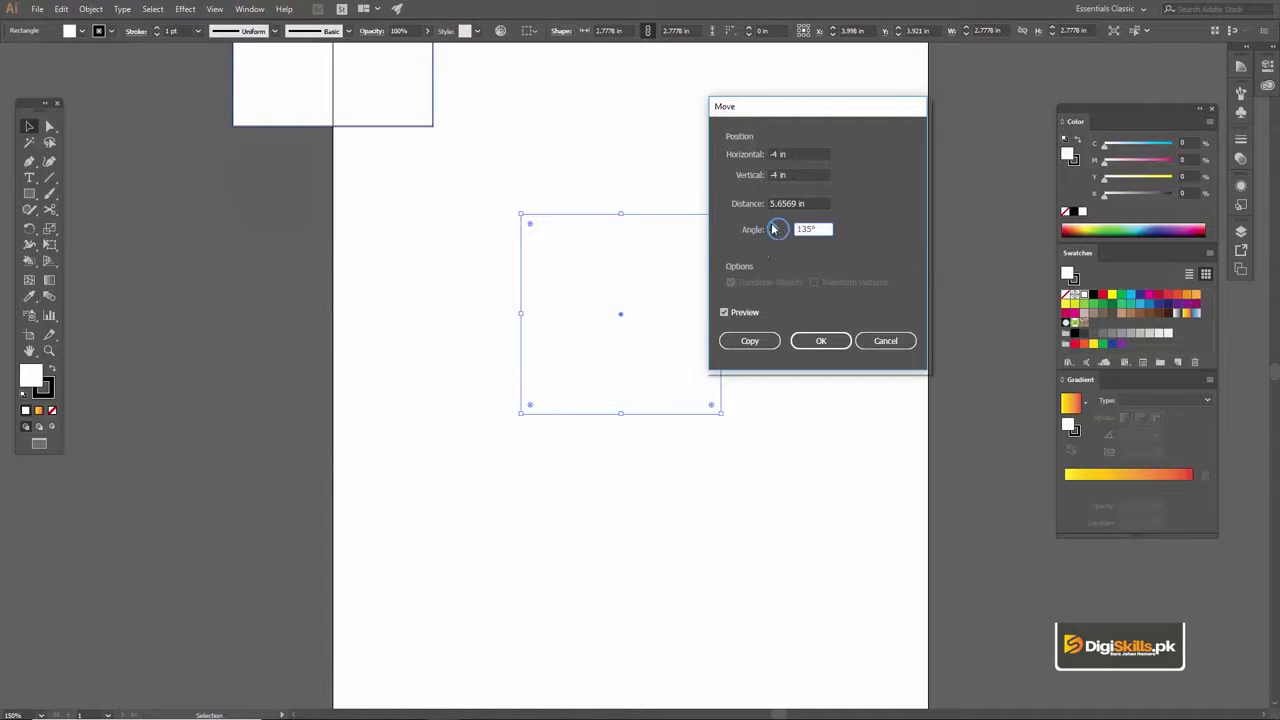
drag(773, 233, 786, 230)
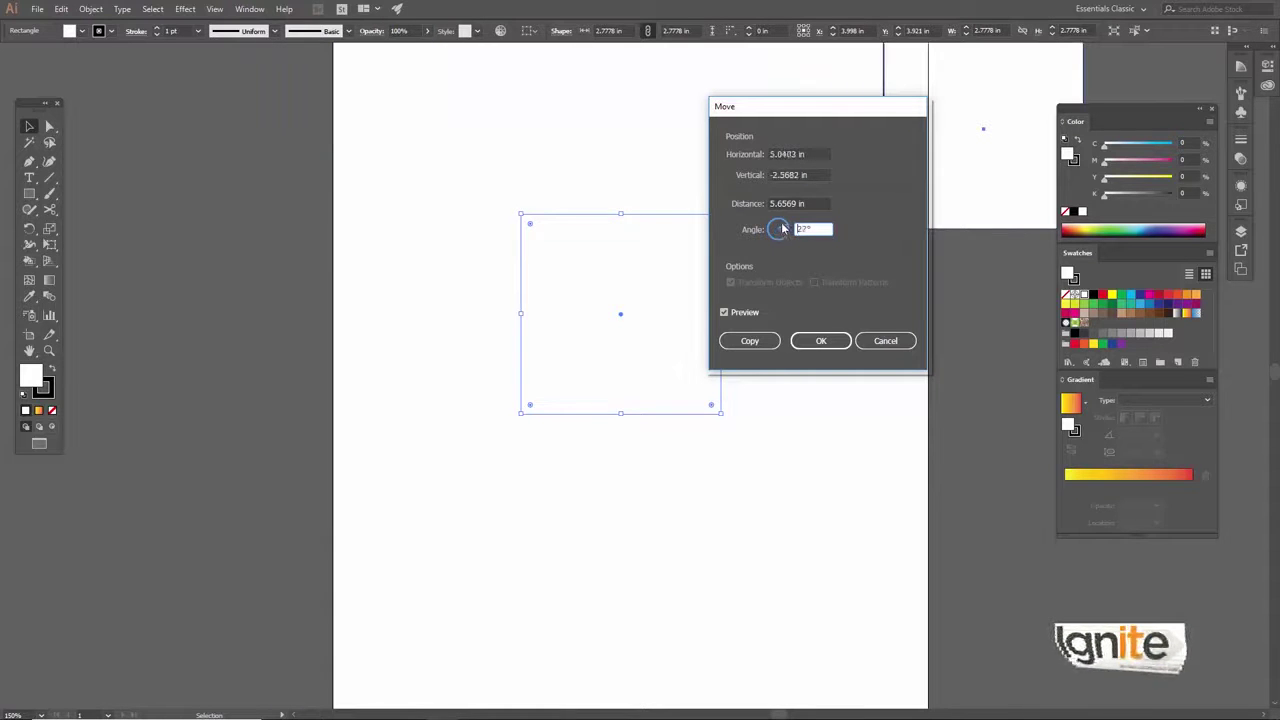
click(886, 341)
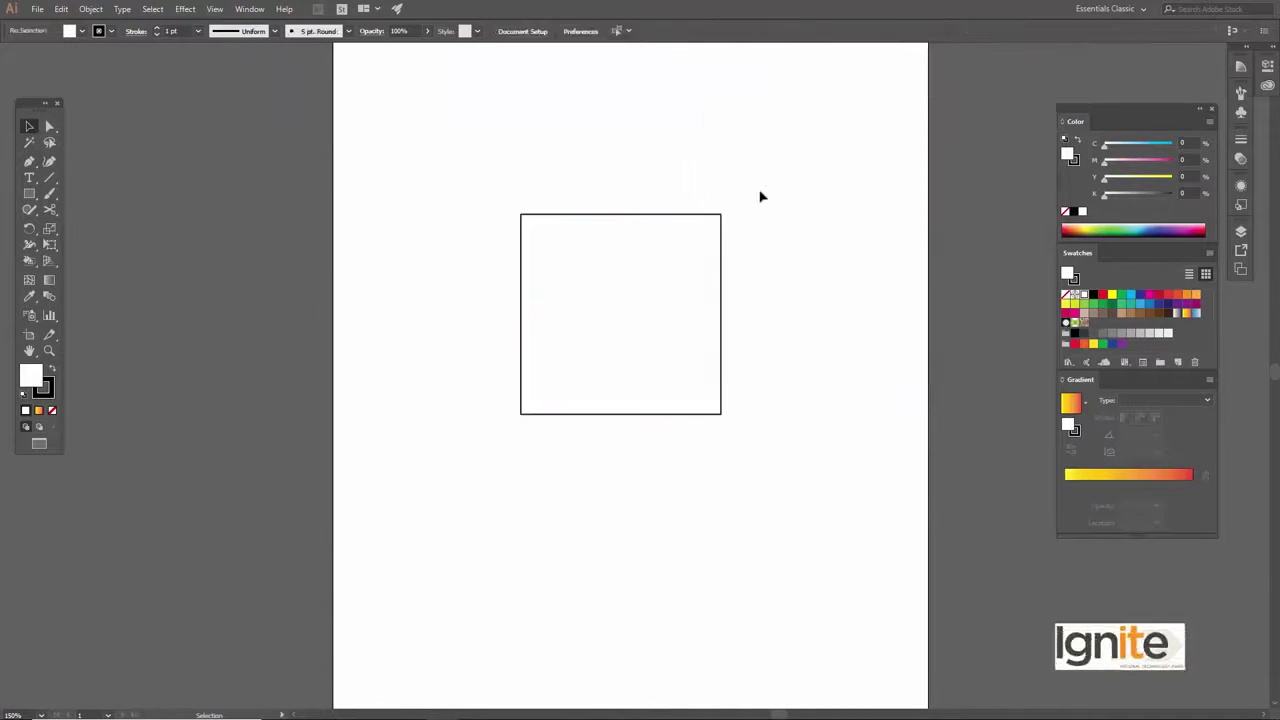
right_click(681, 222)
mouse_move(722, 411)
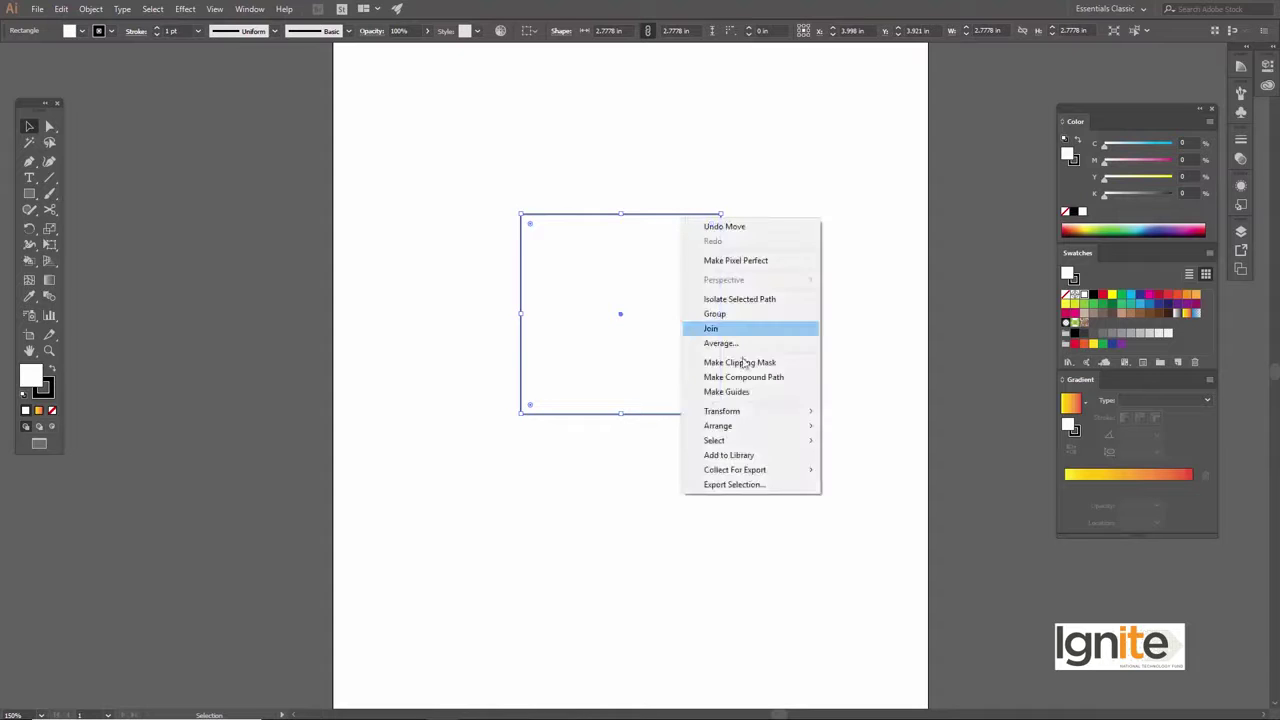
click(845, 431)
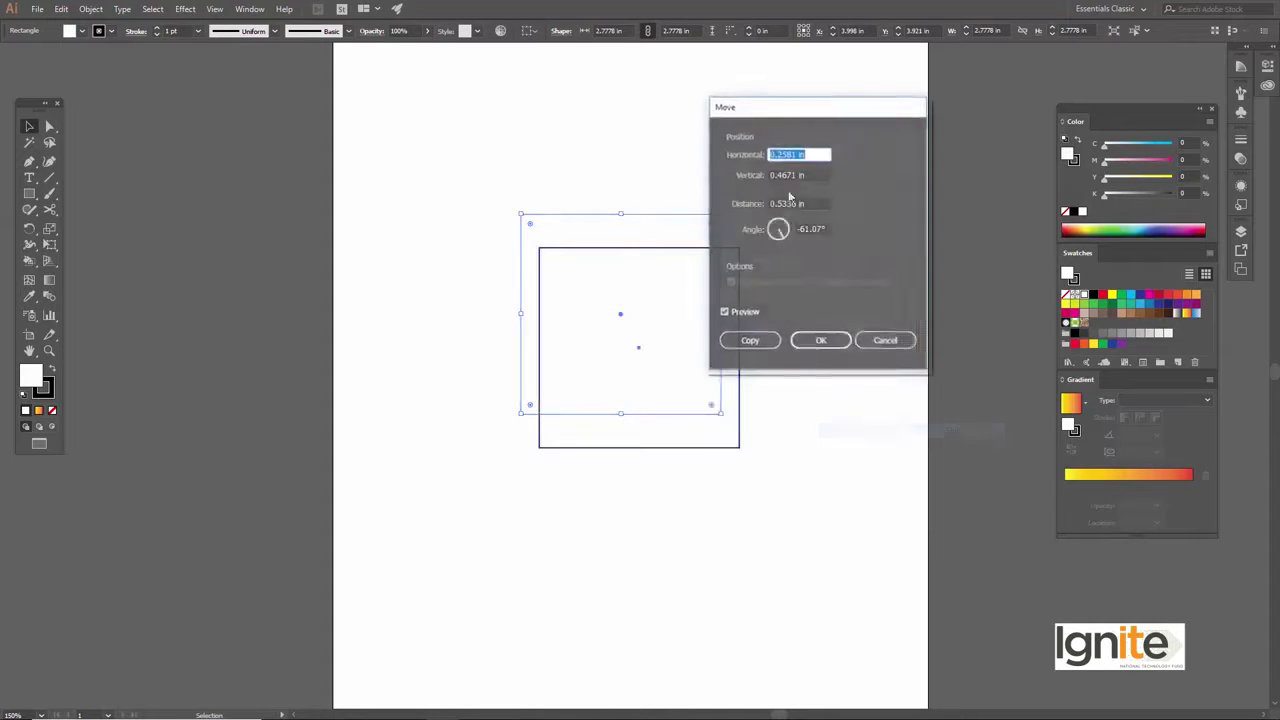
drag(803, 110, 880, 104)
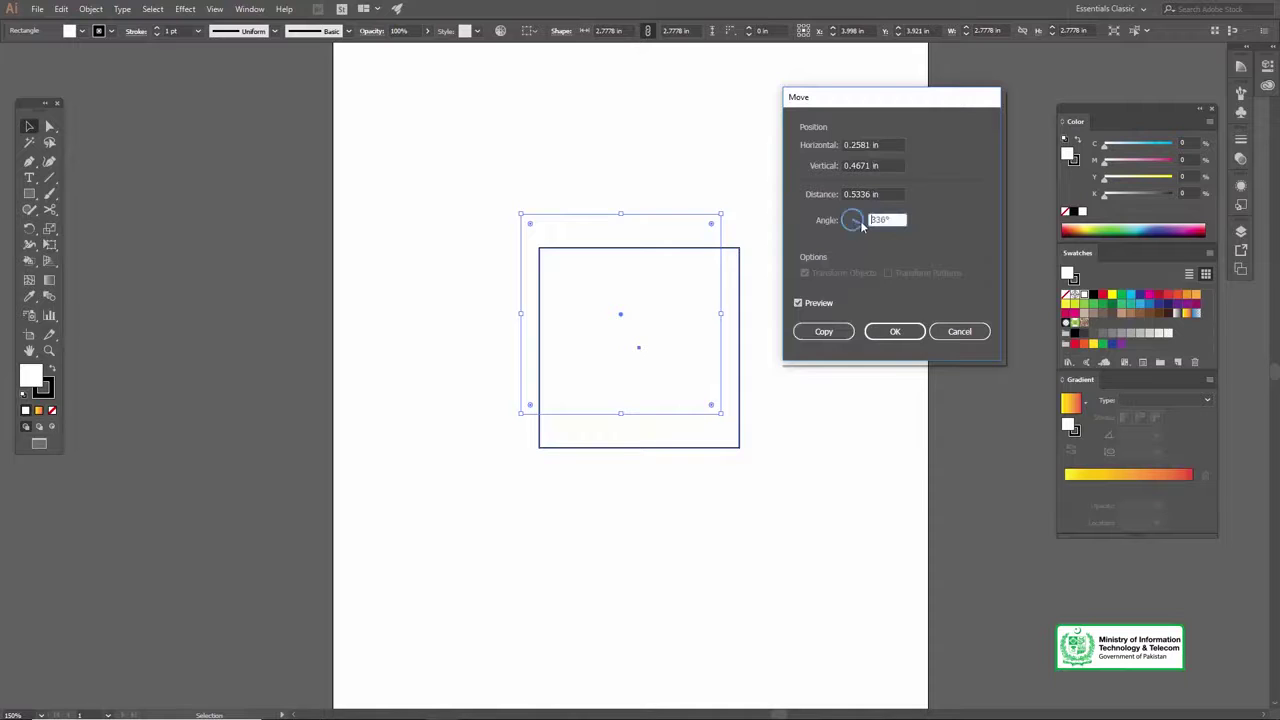
drag(862, 225, 870, 223)
click(825, 331)
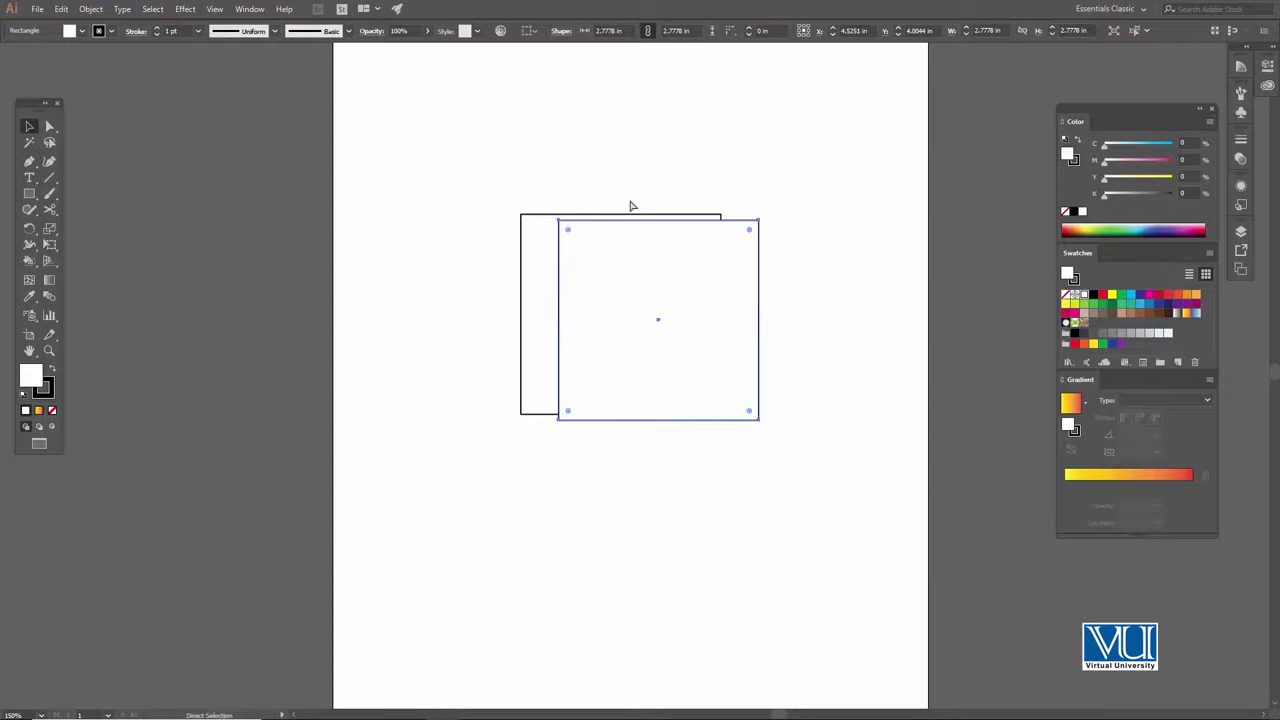
key(ctrl+z)
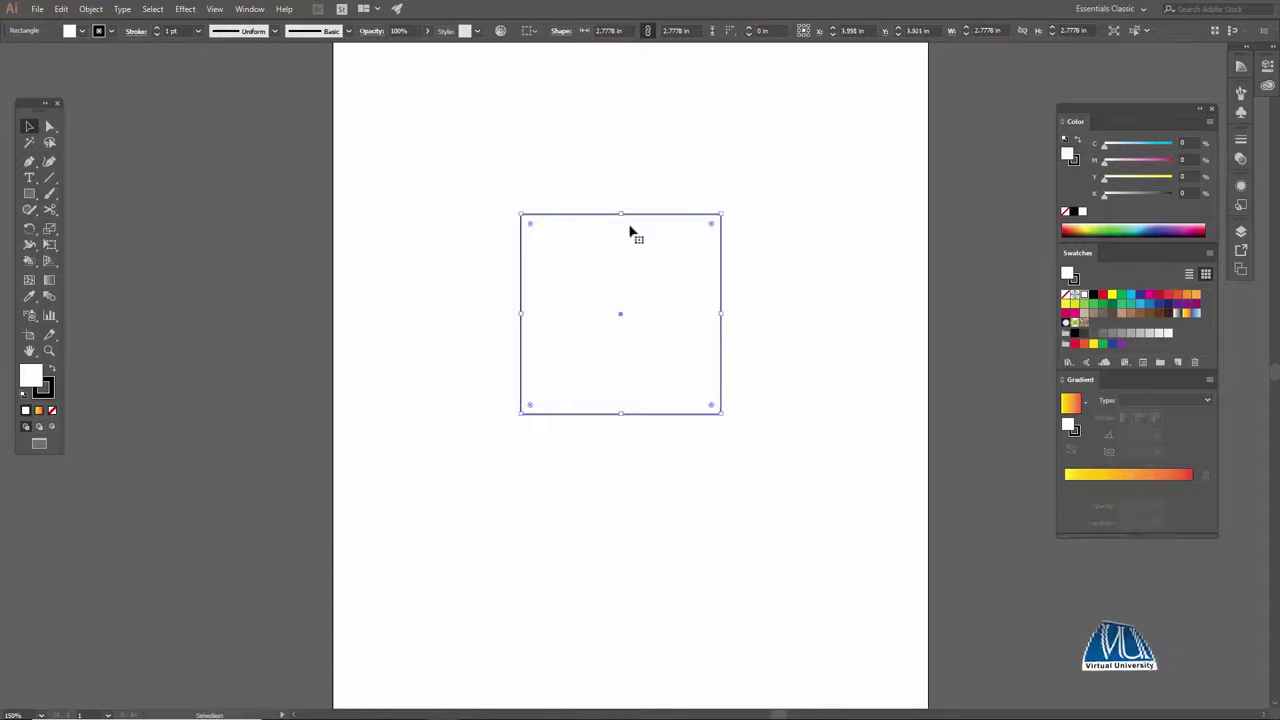
Create a rotated copy of the square from the Rotate dialog, with angle 45 entered
right_click(636, 258)
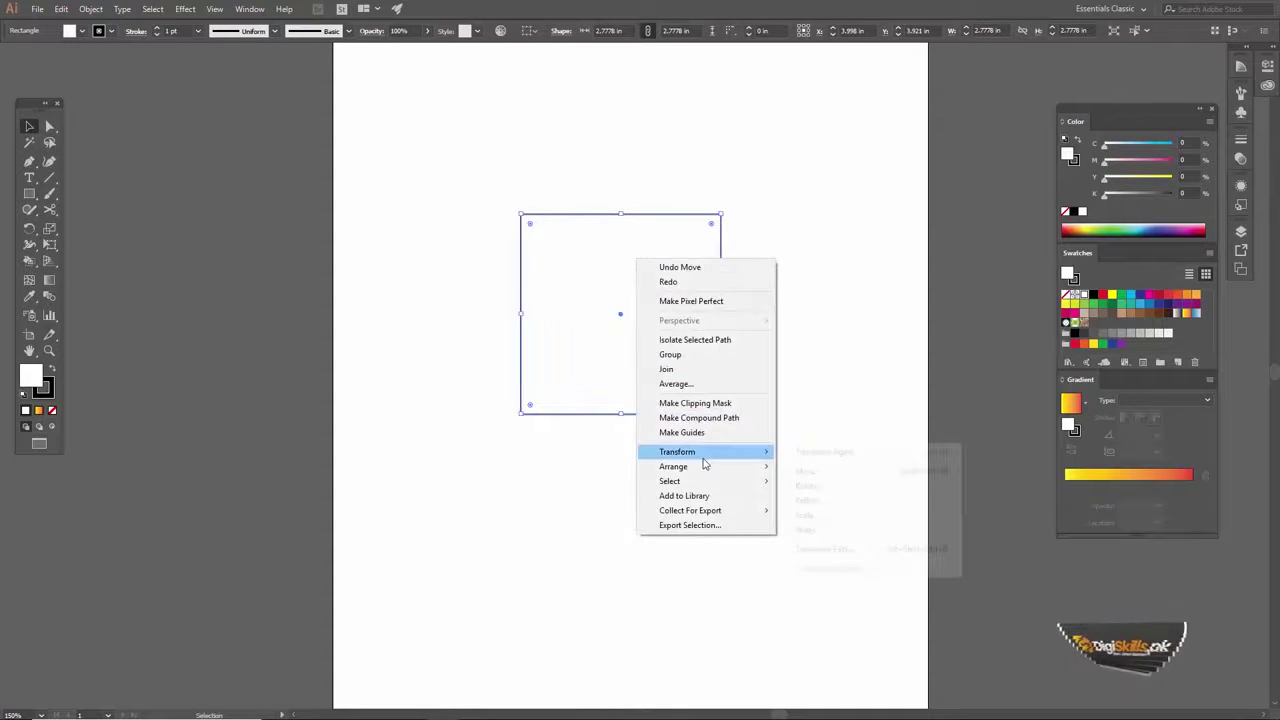
mouse_move(677, 452)
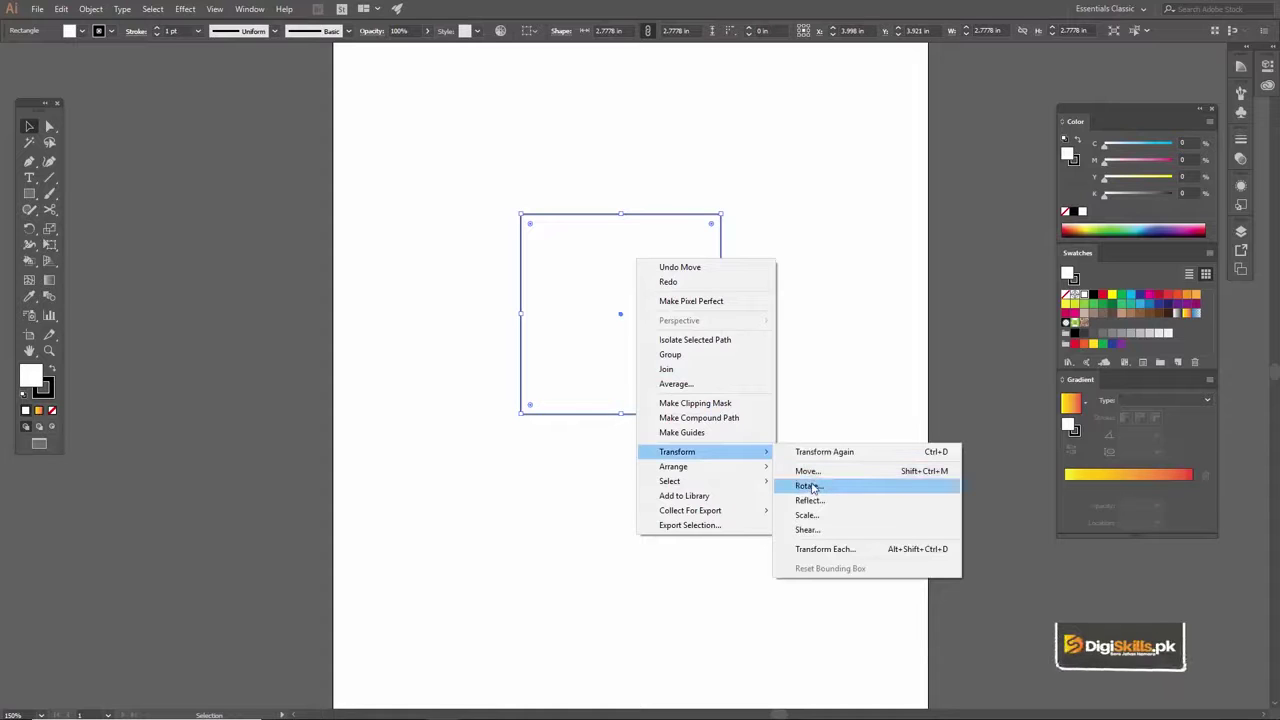
click(806, 486)
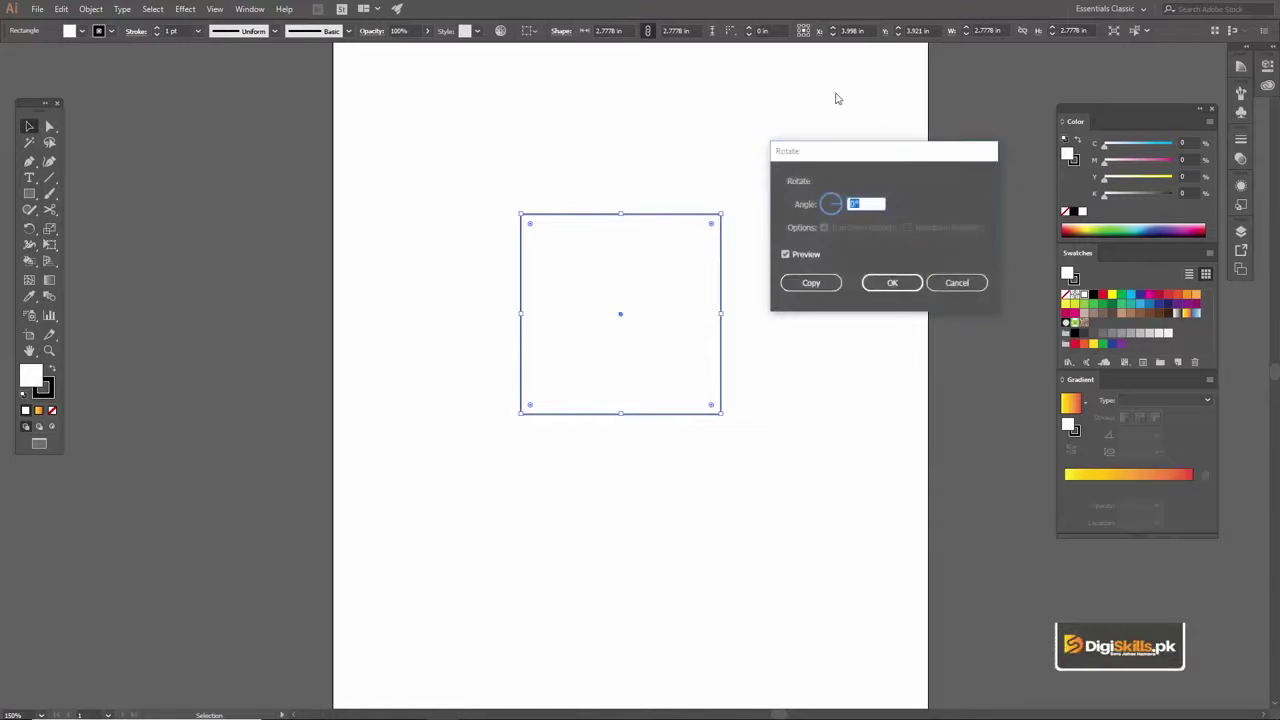
mouse_move(845, 157)
mouse_down()
mouse_move(857, 153)
mouse_move(830, 169)
mouse_up()
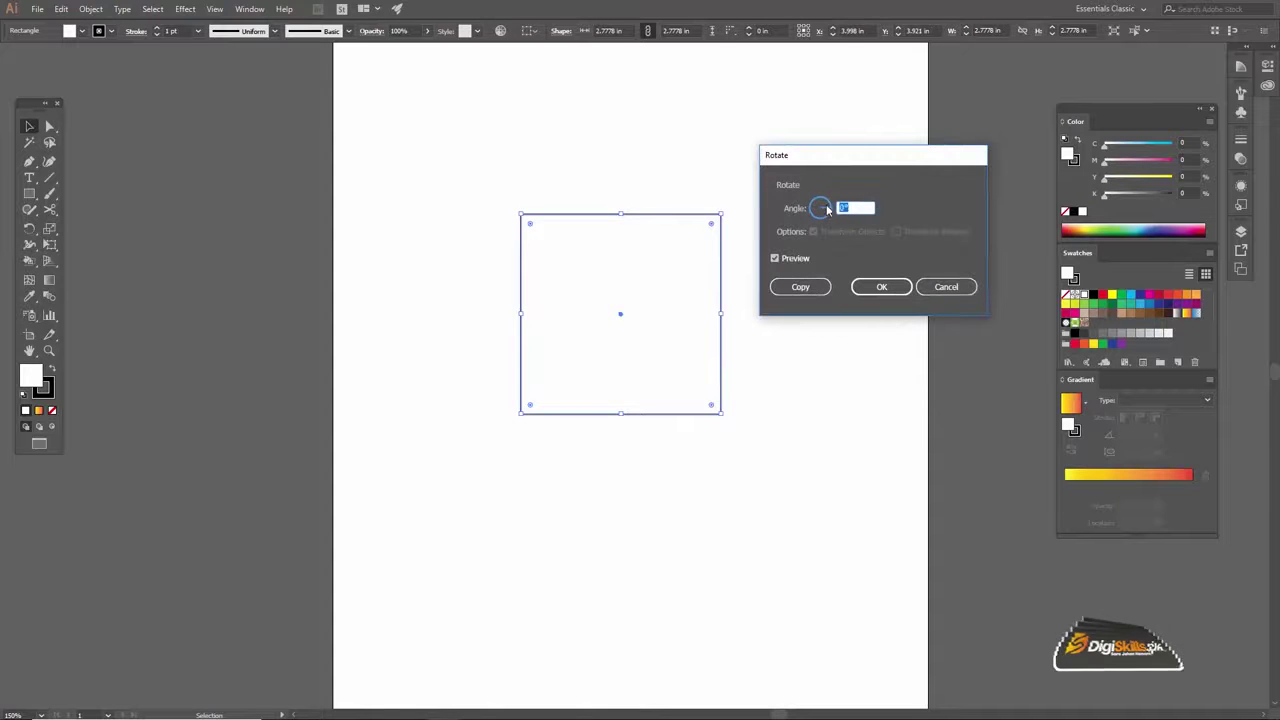
text(45)
click(823, 206)
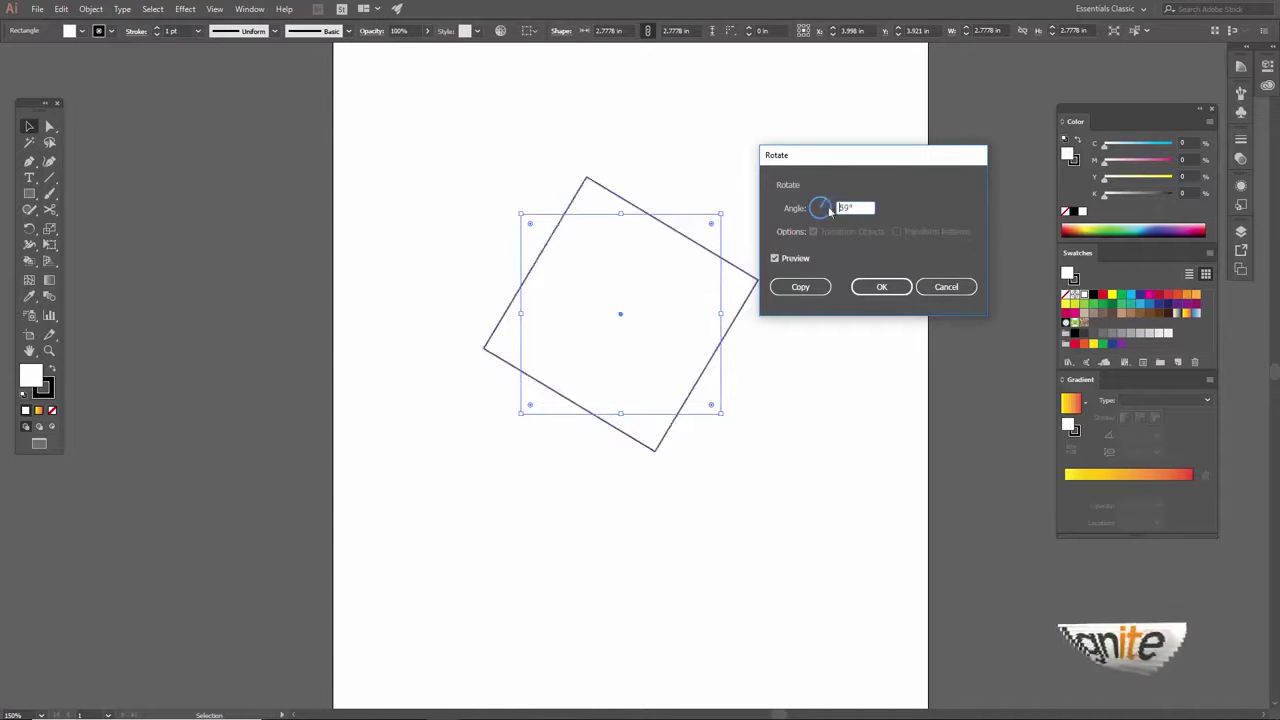
click(801, 288)
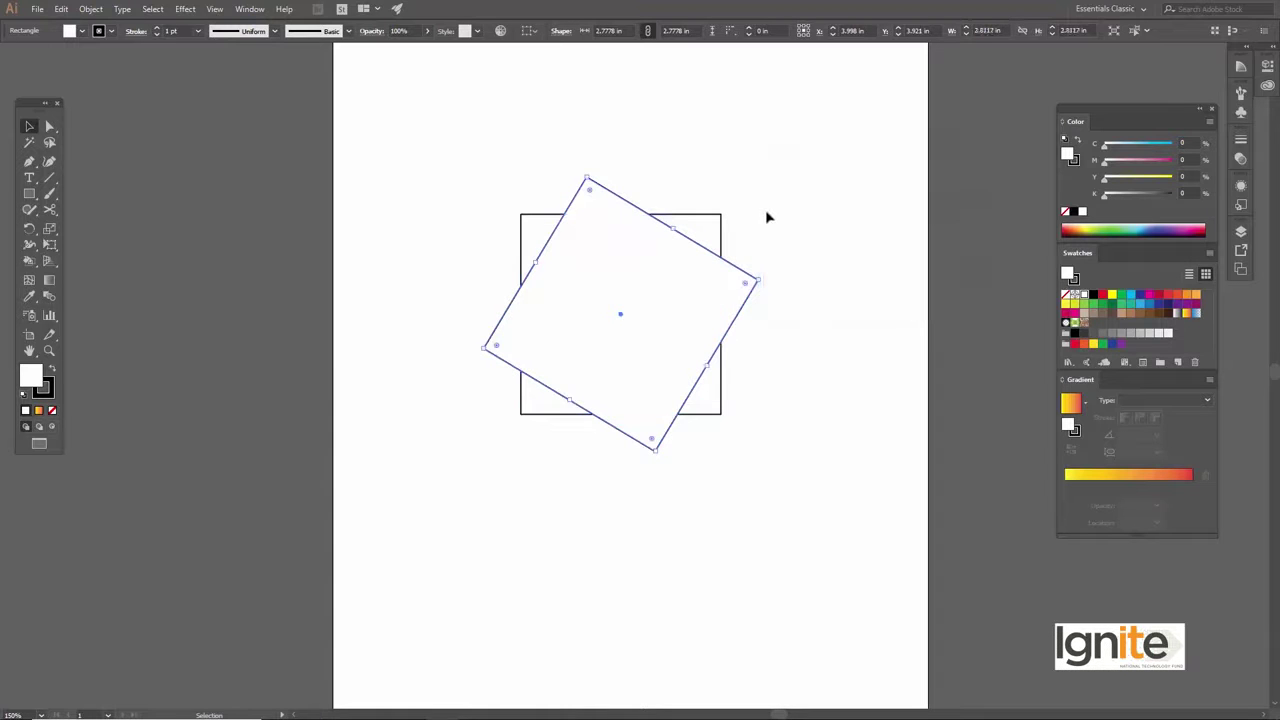
Delete the rotated copy and reselect the original square
click(784, 212)
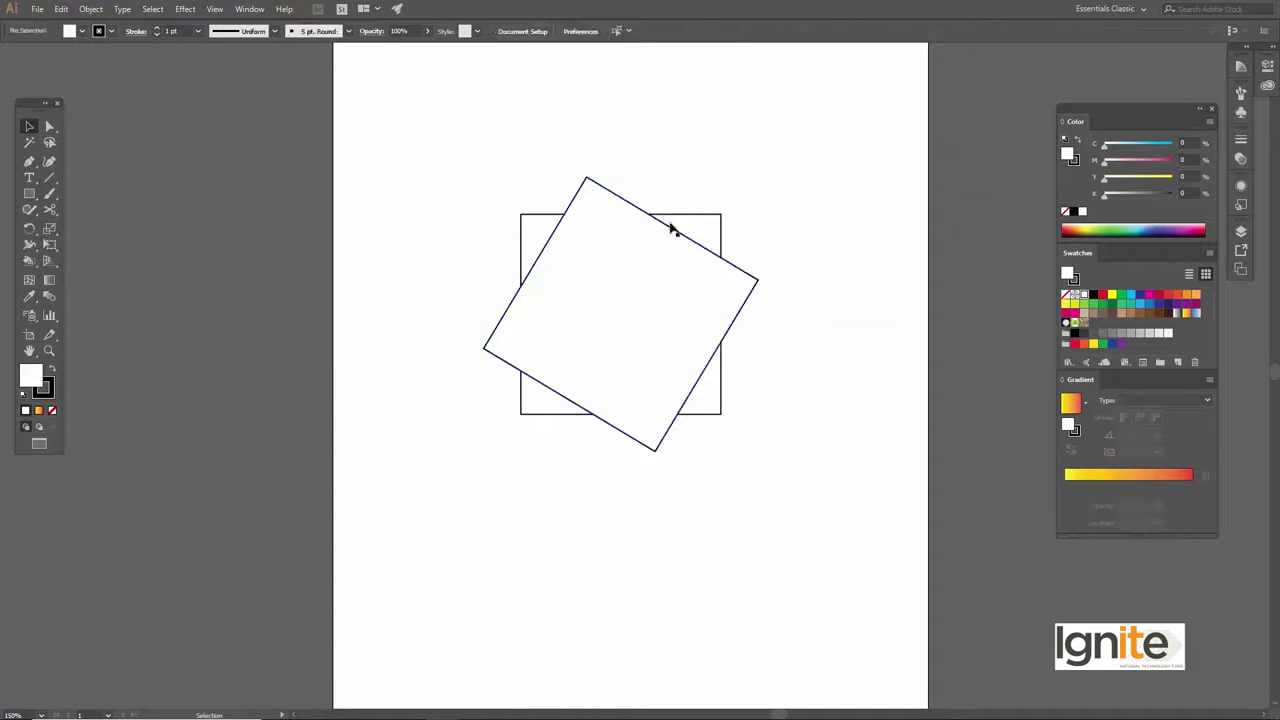
click(635, 220)
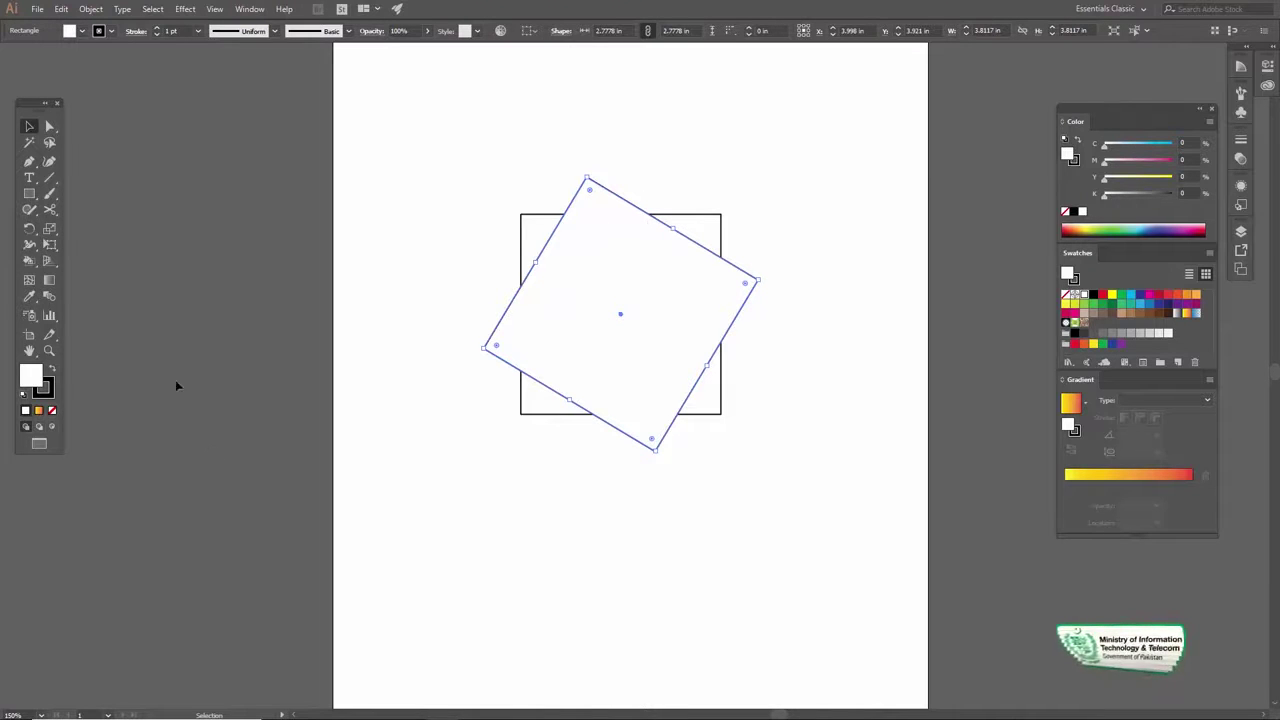
key(Delete)
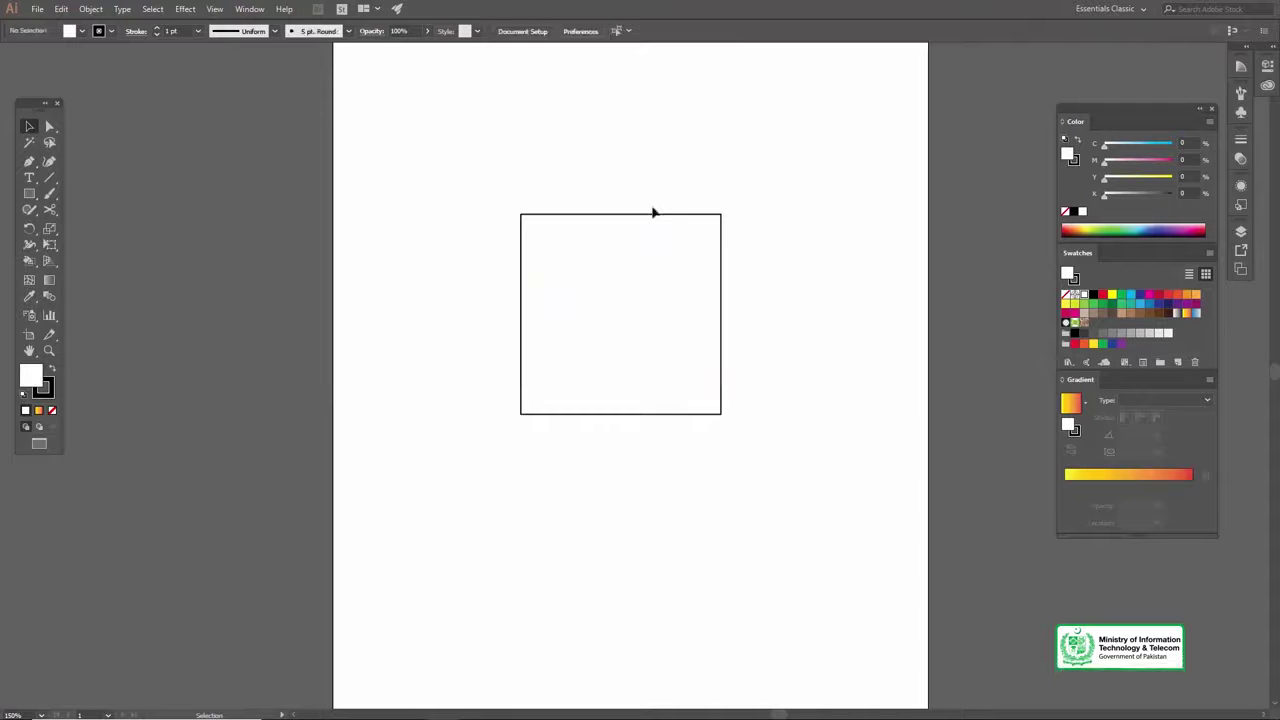
click(648, 218)
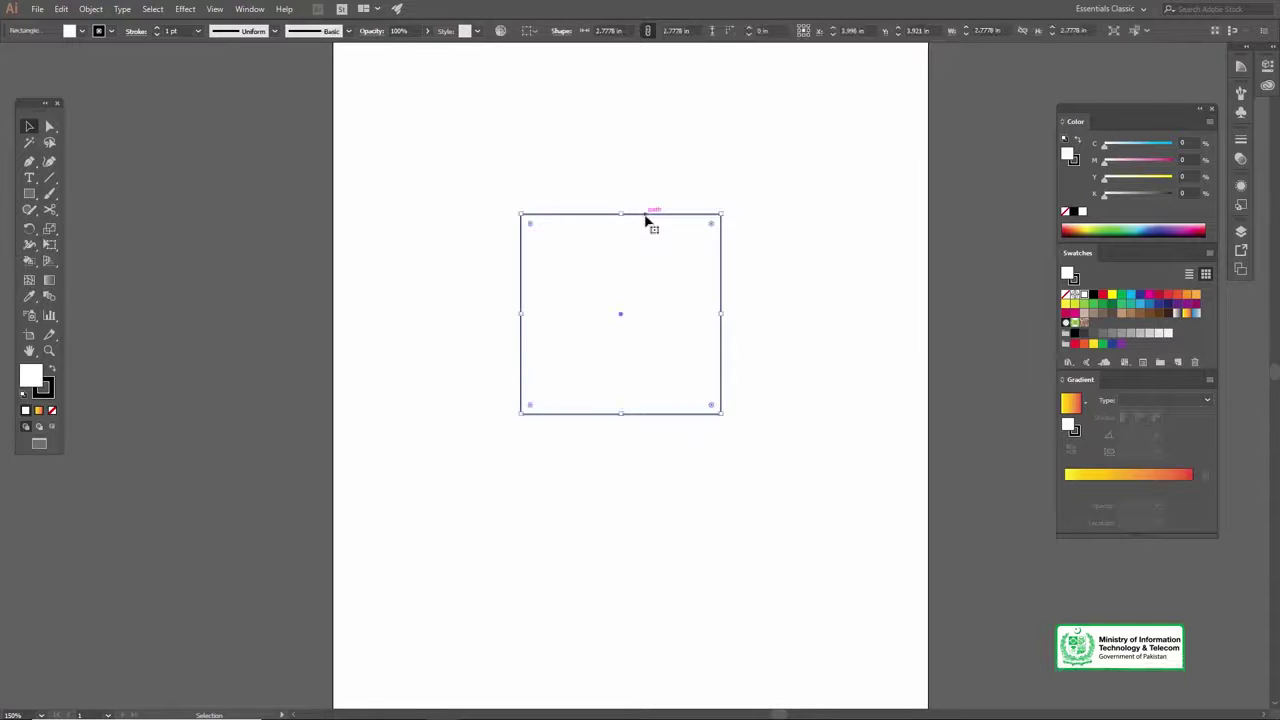
Preview the square reflected horizontally, vertically, then across a 66° axis in the Reflect dialog
right_click(645, 220)
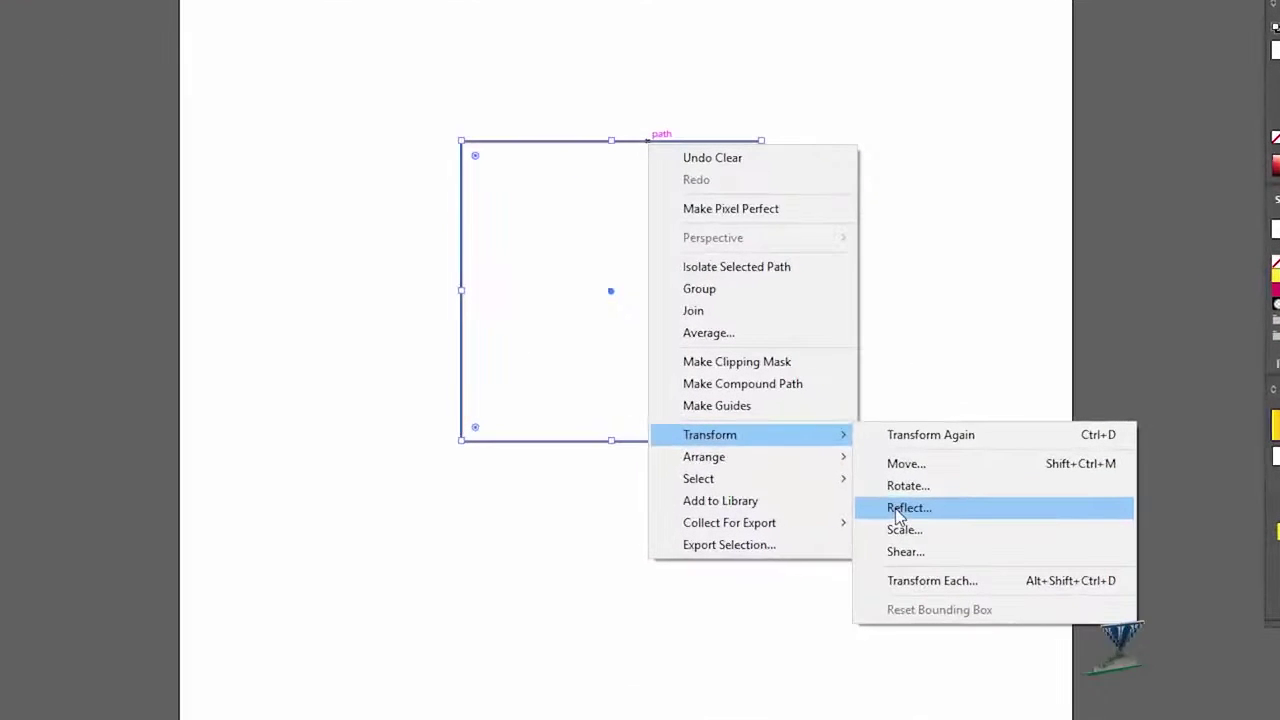
click(898, 512)
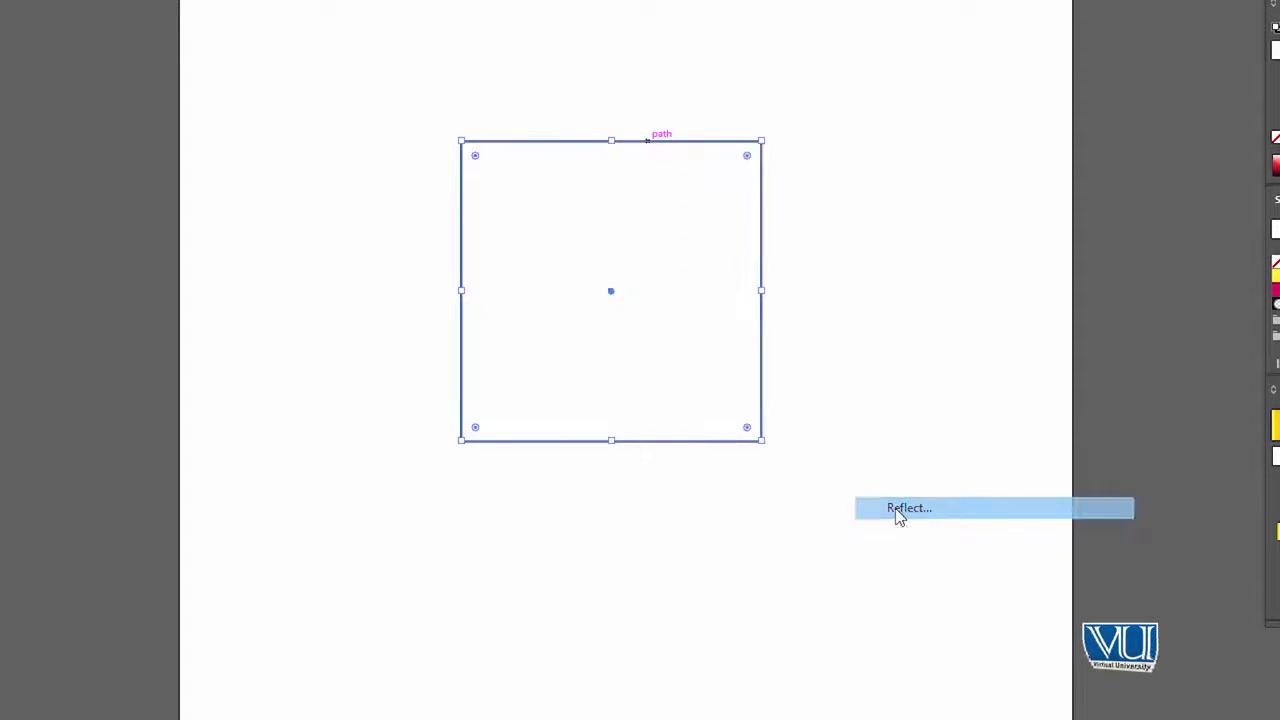
drag(868, 165, 886, 149)
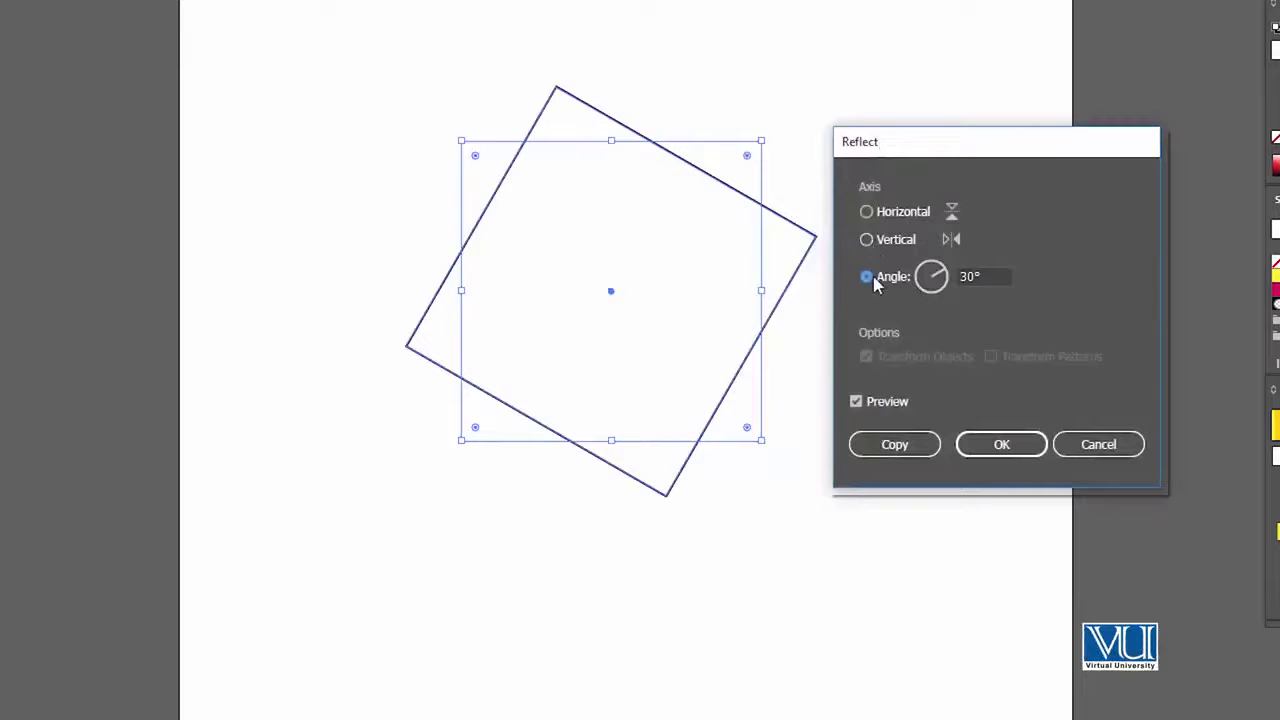
click(866, 212)
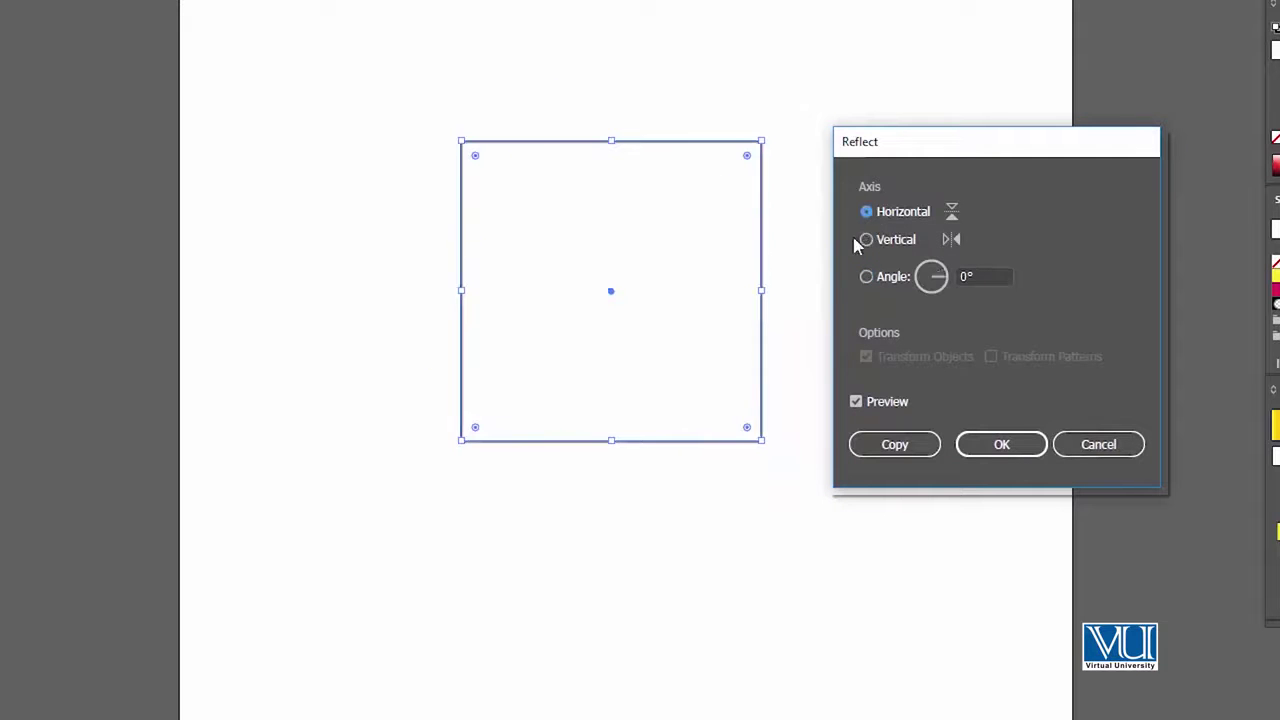
click(866, 241)
click(866, 211)
click(866, 239)
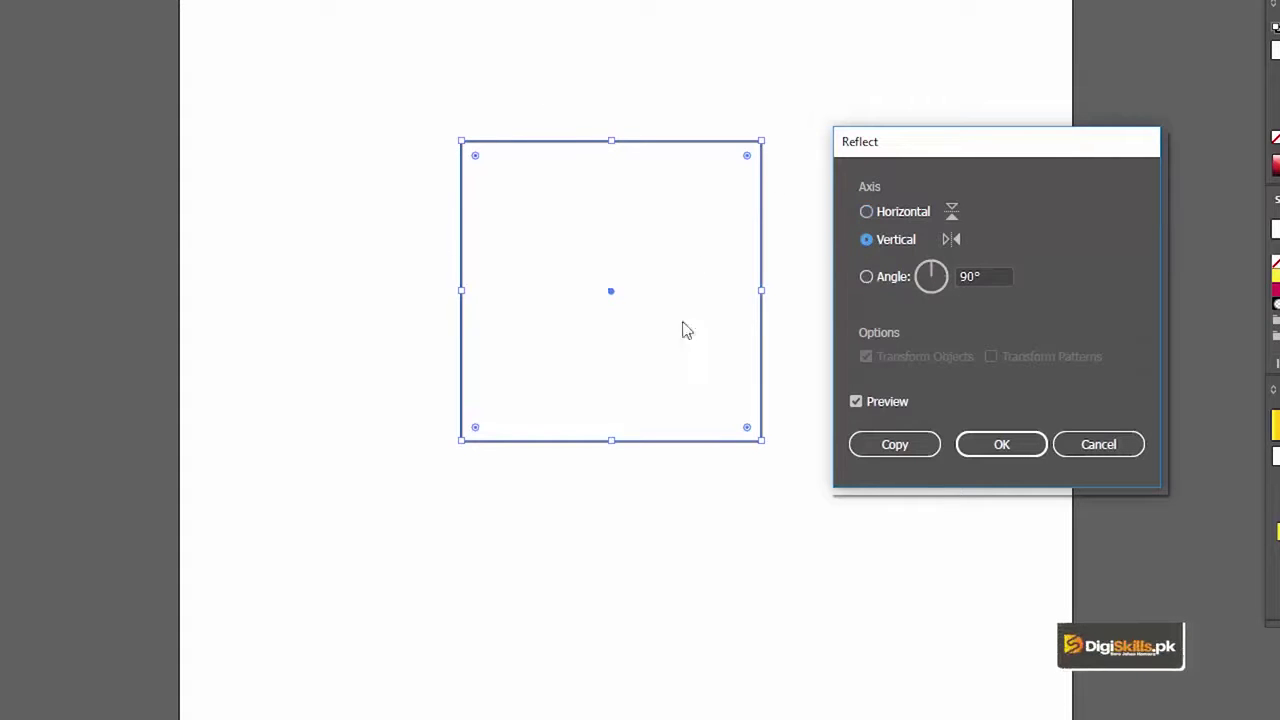
click(867, 278)
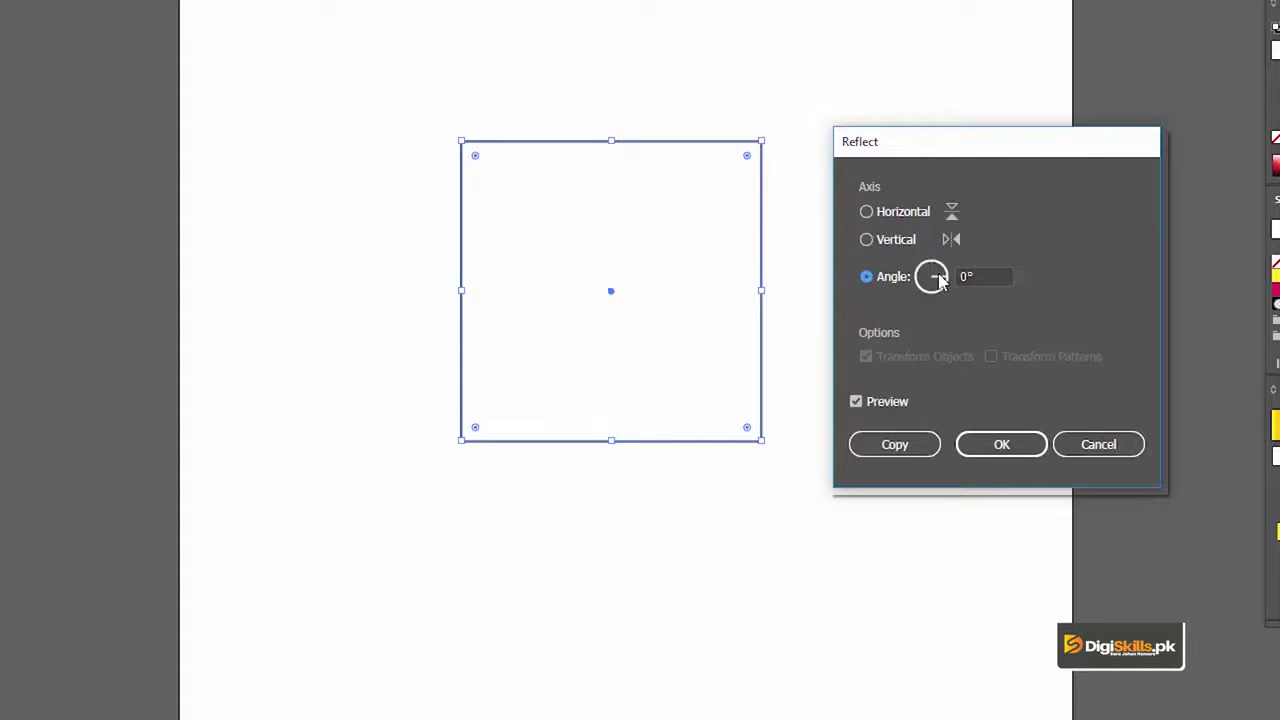
click(930, 276)
drag(940, 277, 938, 275)
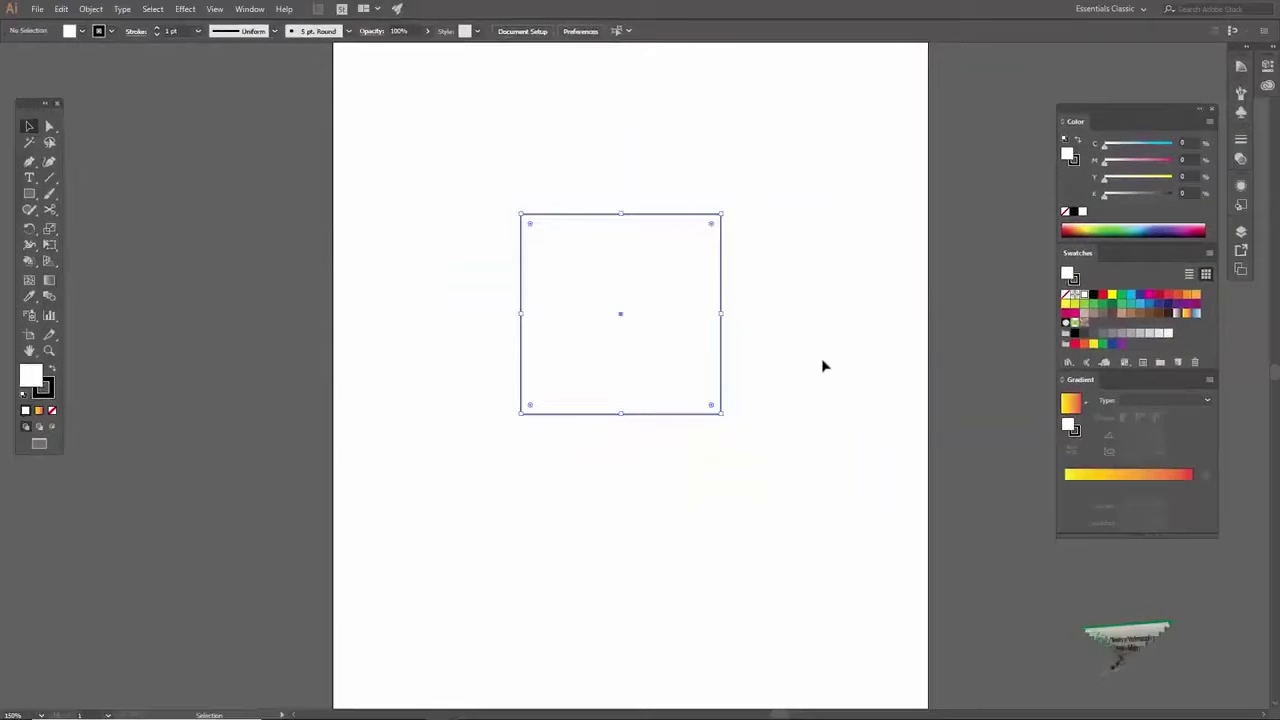
Delete the square and draw a tall rectangle near the artboard centre
key(Delete)
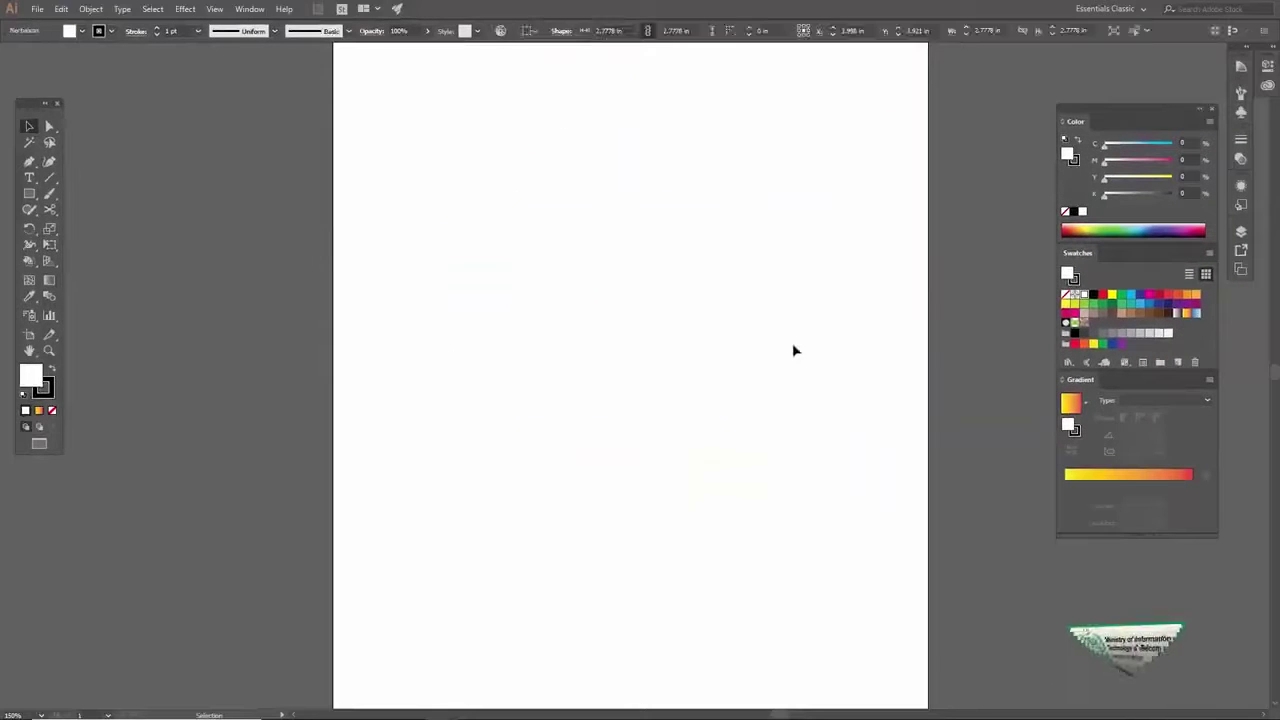
click(29, 193)
mouse_move(571, 291)
mouse_down()
mouse_move(609, 449)
mouse_move(628, 466)
mouse_up()
key(v)
Add a copy of the tall rectangle reflected across a 27° axis
right_click(612, 337)
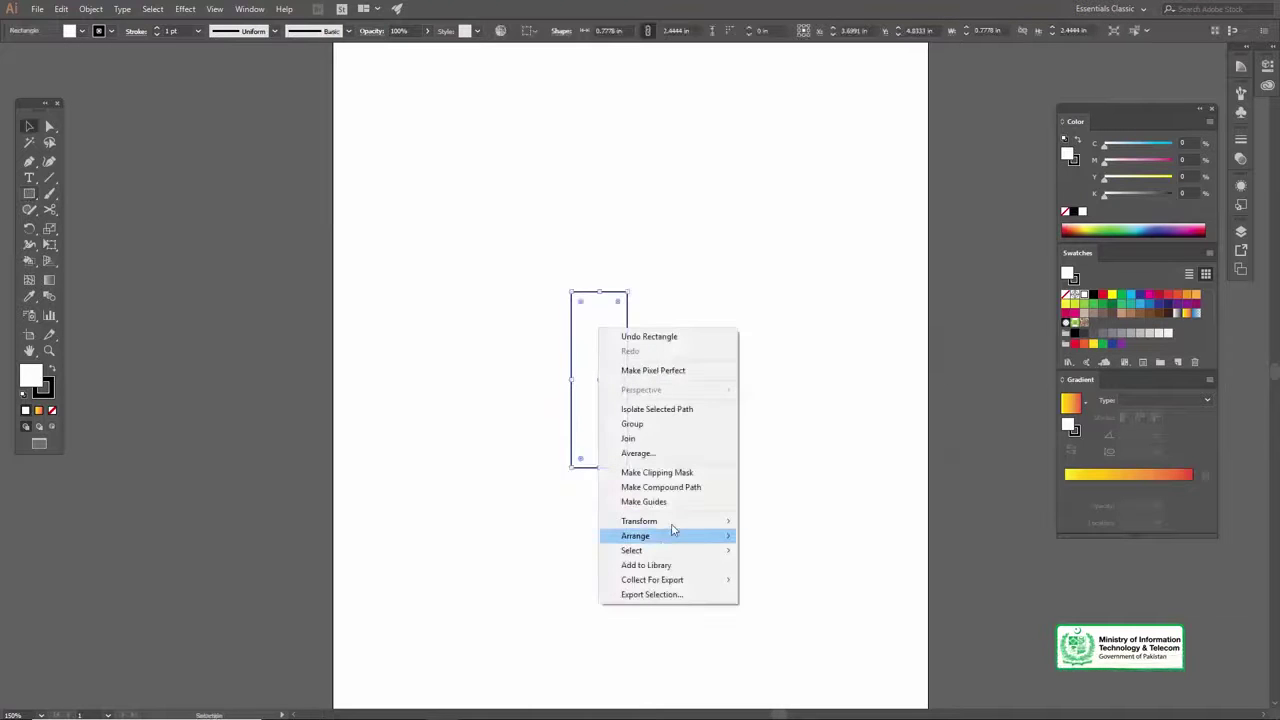
click(790, 569)
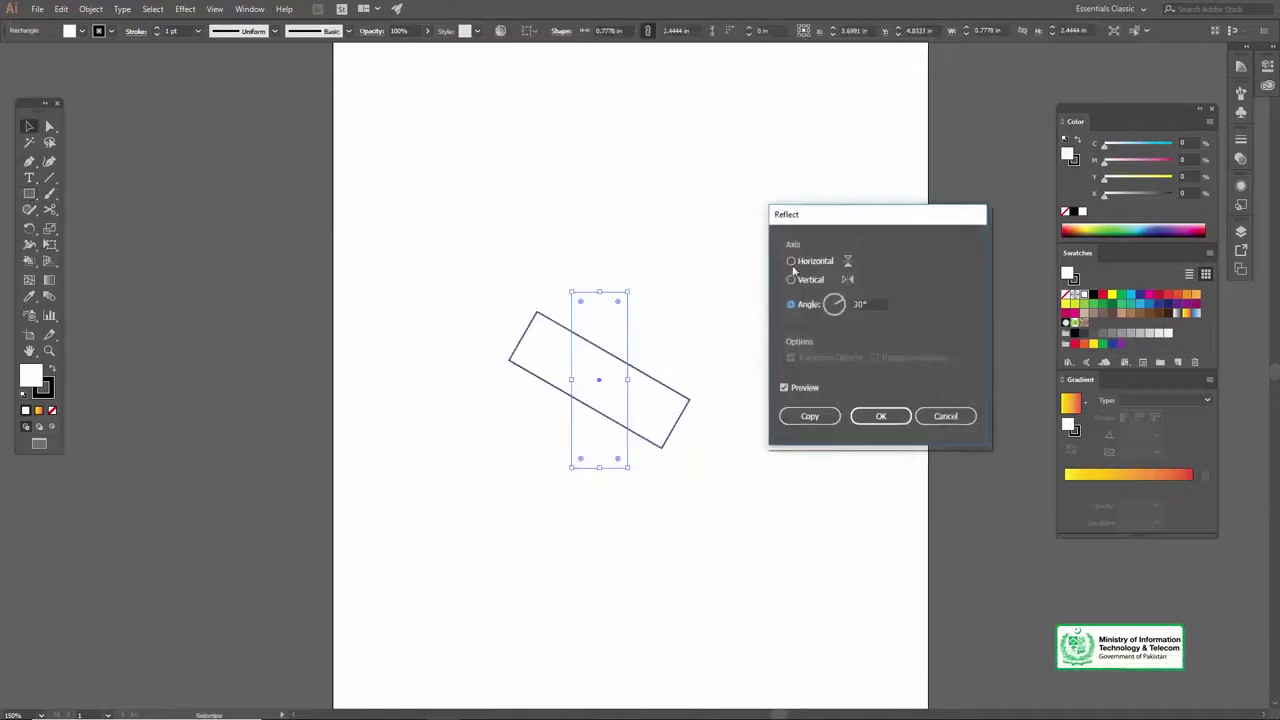
click(791, 280)
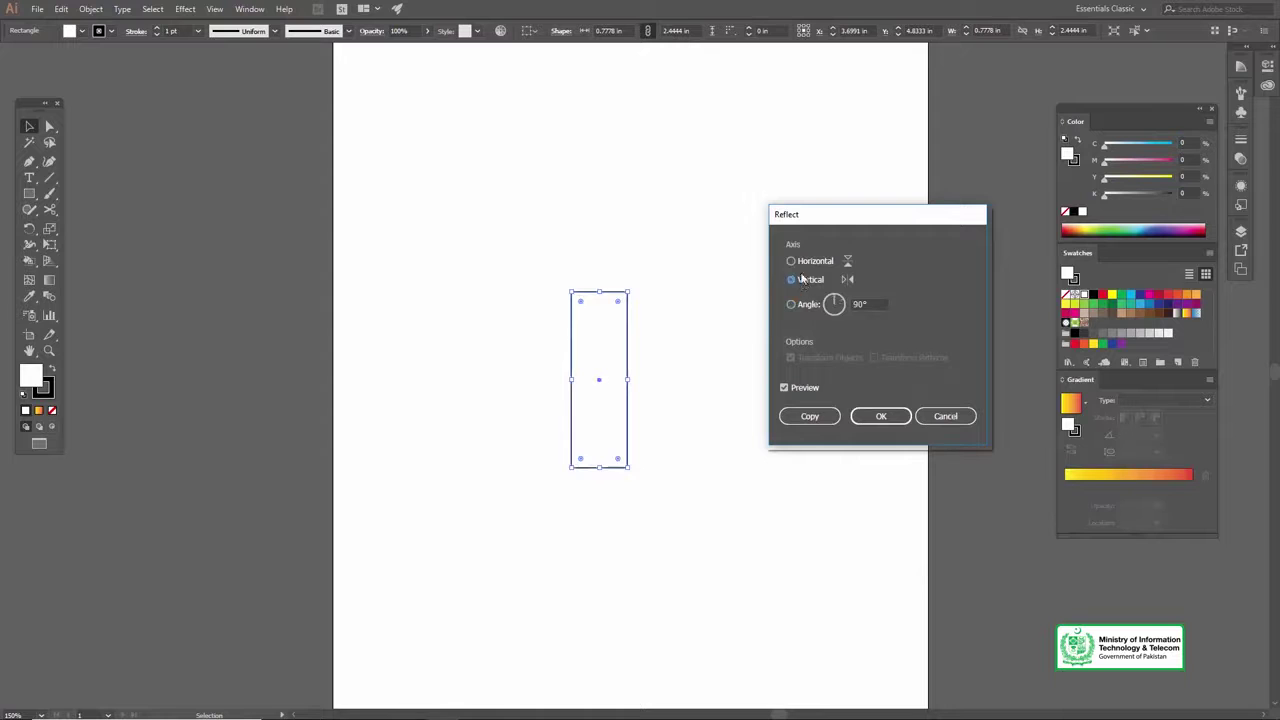
click(791, 304)
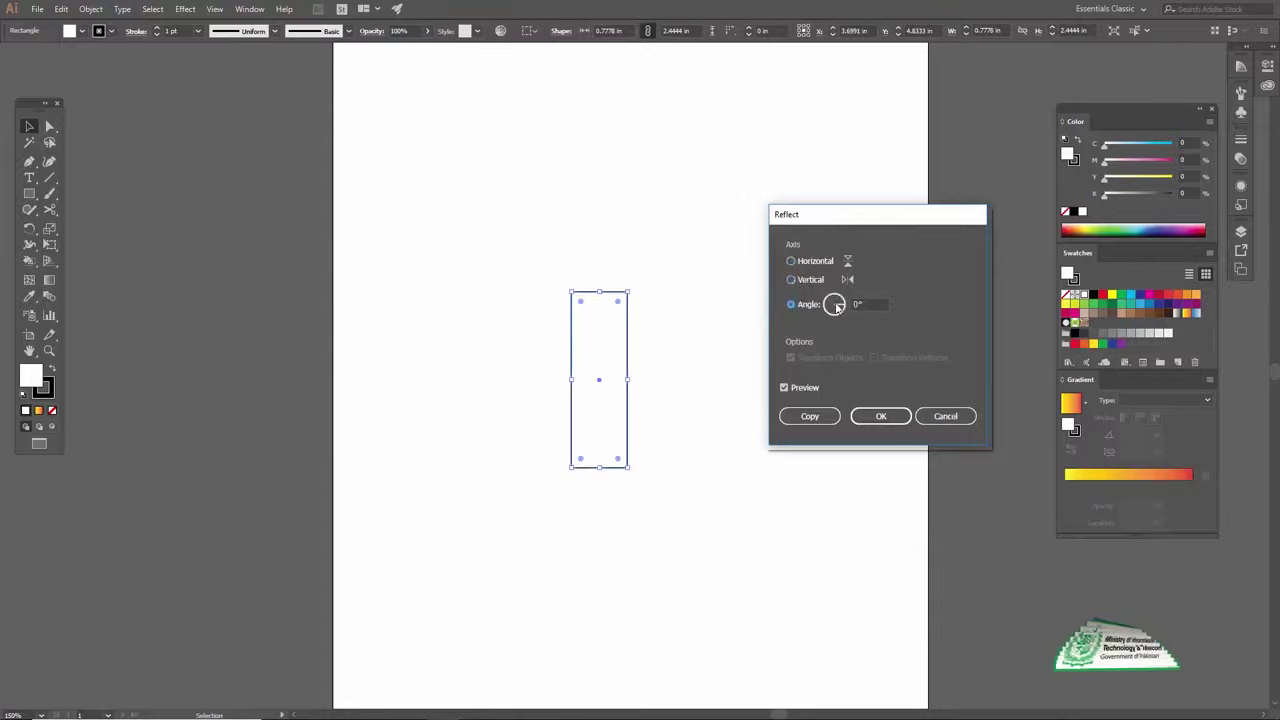
click(835, 299)
click(841, 302)
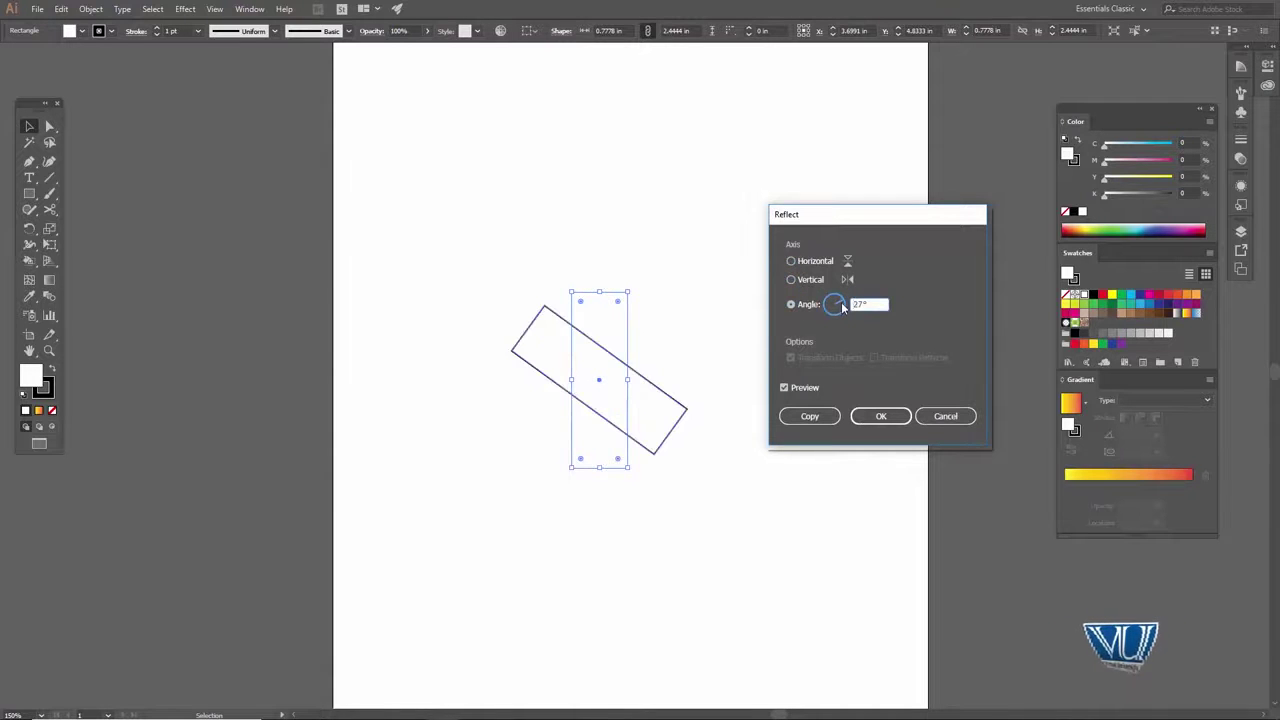
click(810, 417)
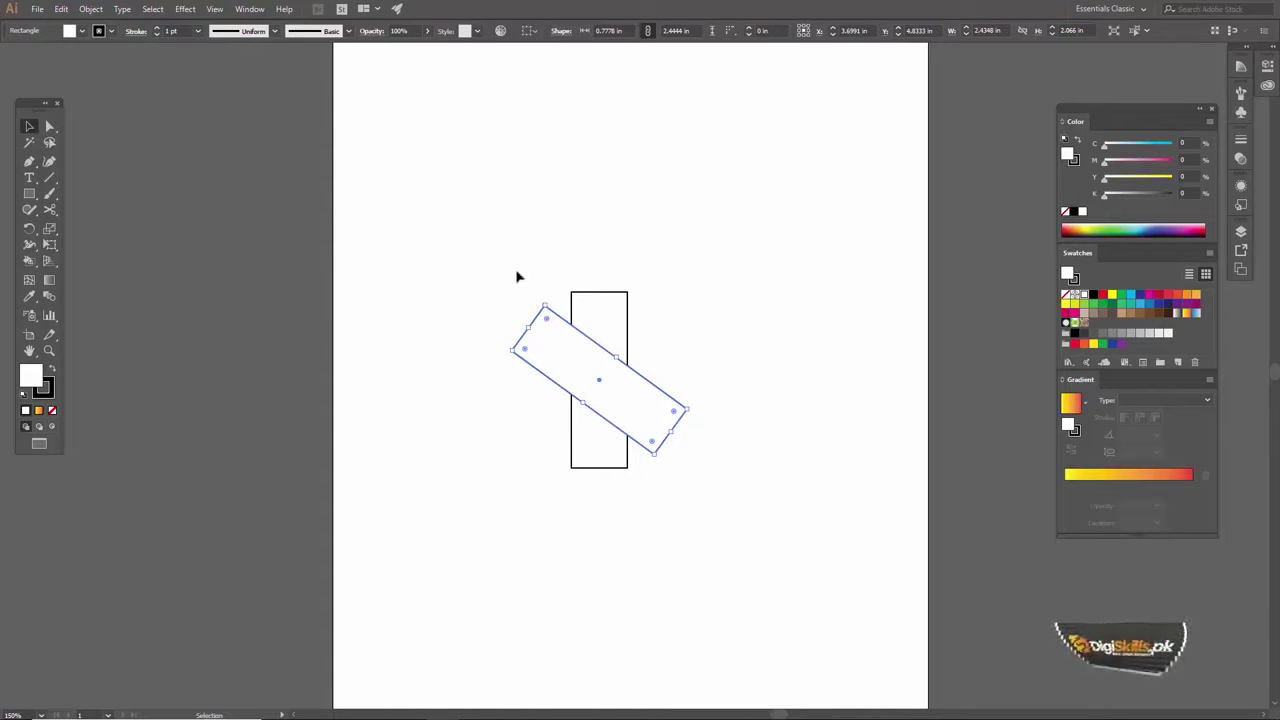
Delete the reflected copy, then bring up the Scale dialog for the tall rectangle
key(Delete)
key(ctrl+a)
right_click(617, 349)
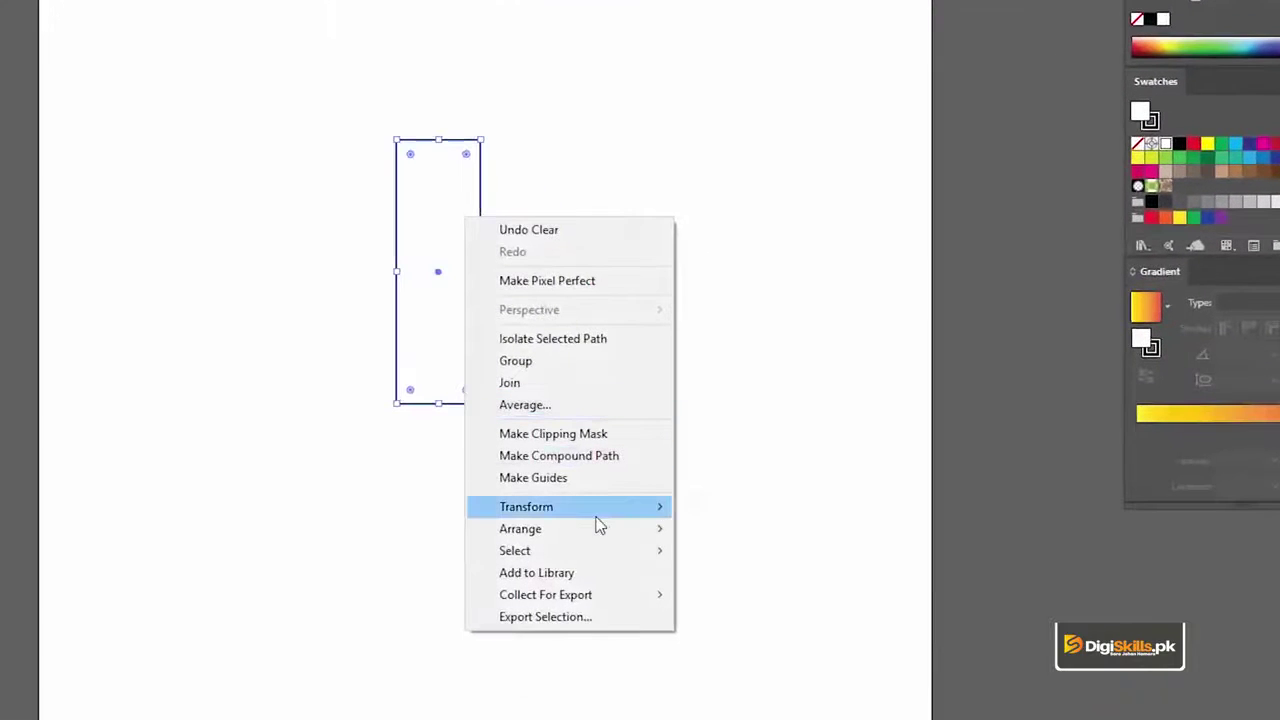
mouse_move(566, 507)
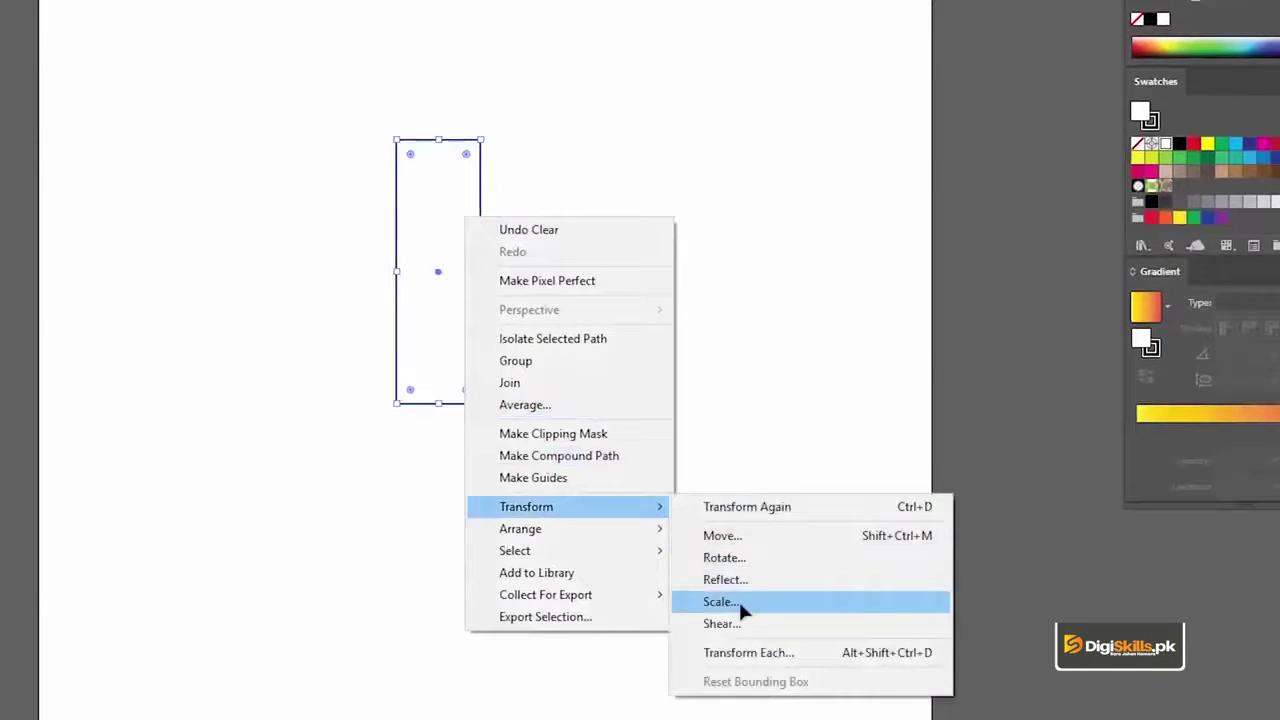
click(740, 603)
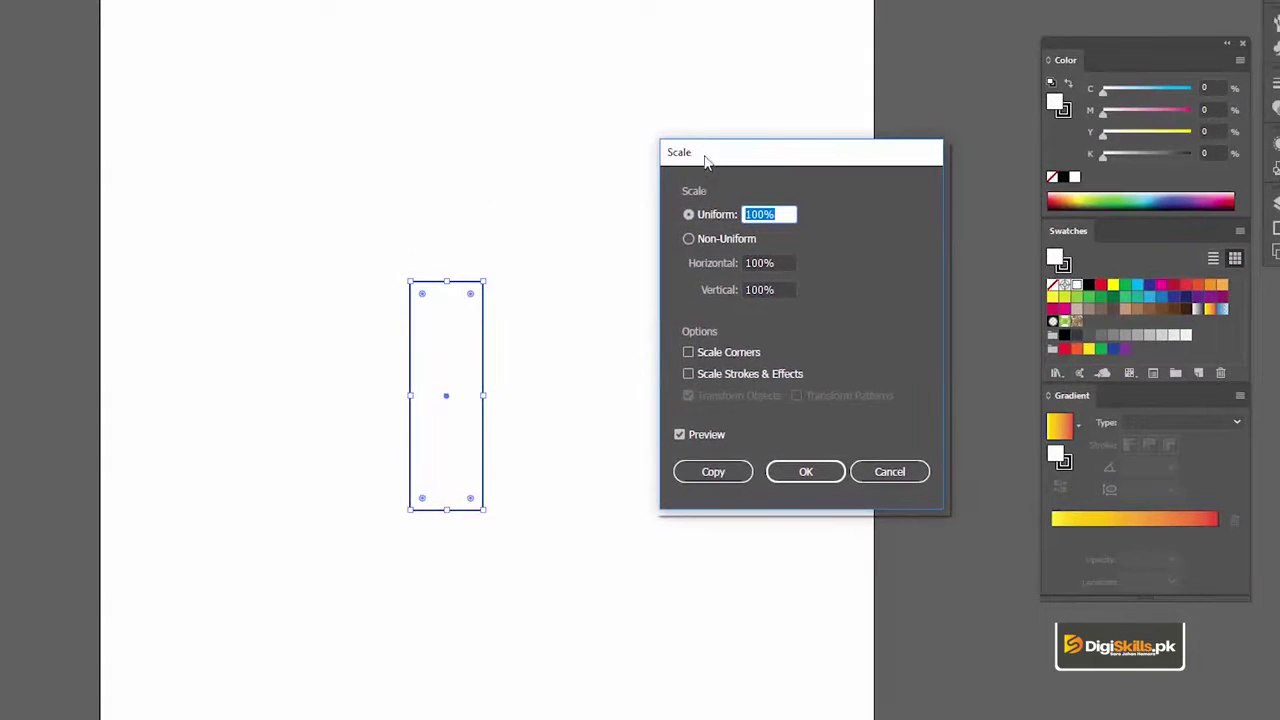
Make a non-uniform scaled copy at 50% and 70%, then undo it
click(688, 238)
click(690, 215)
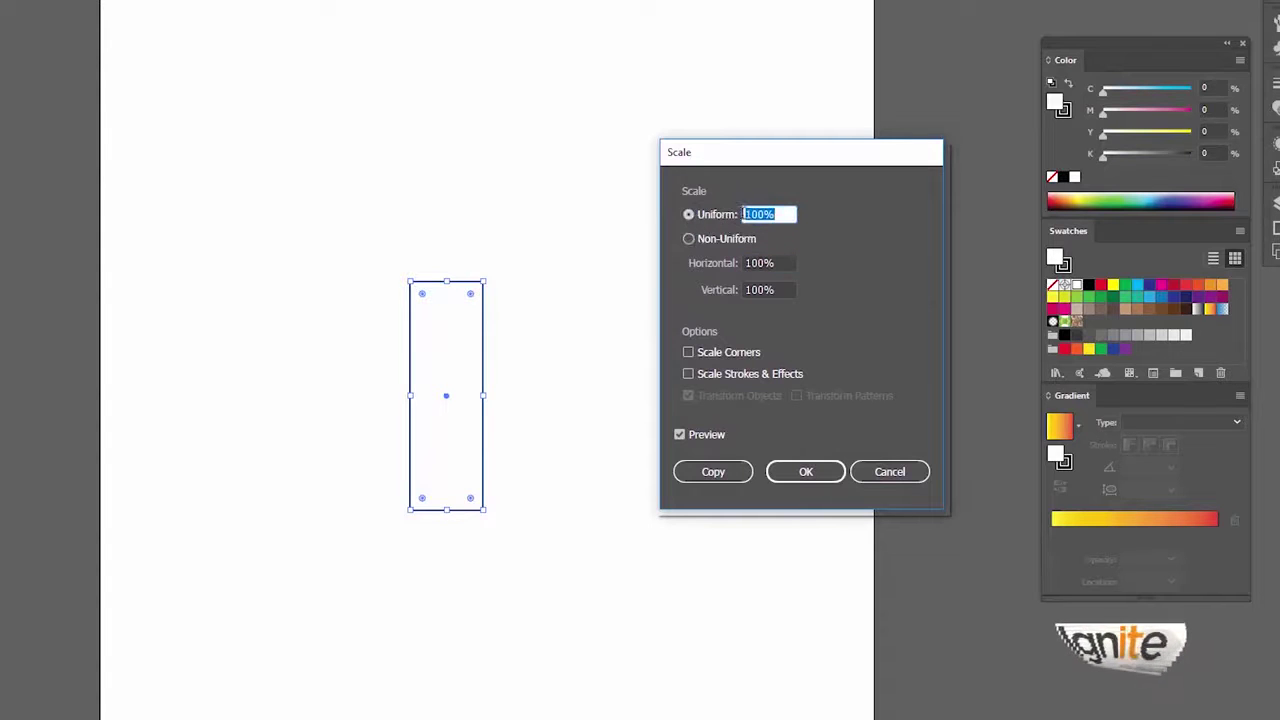
click(688, 238)
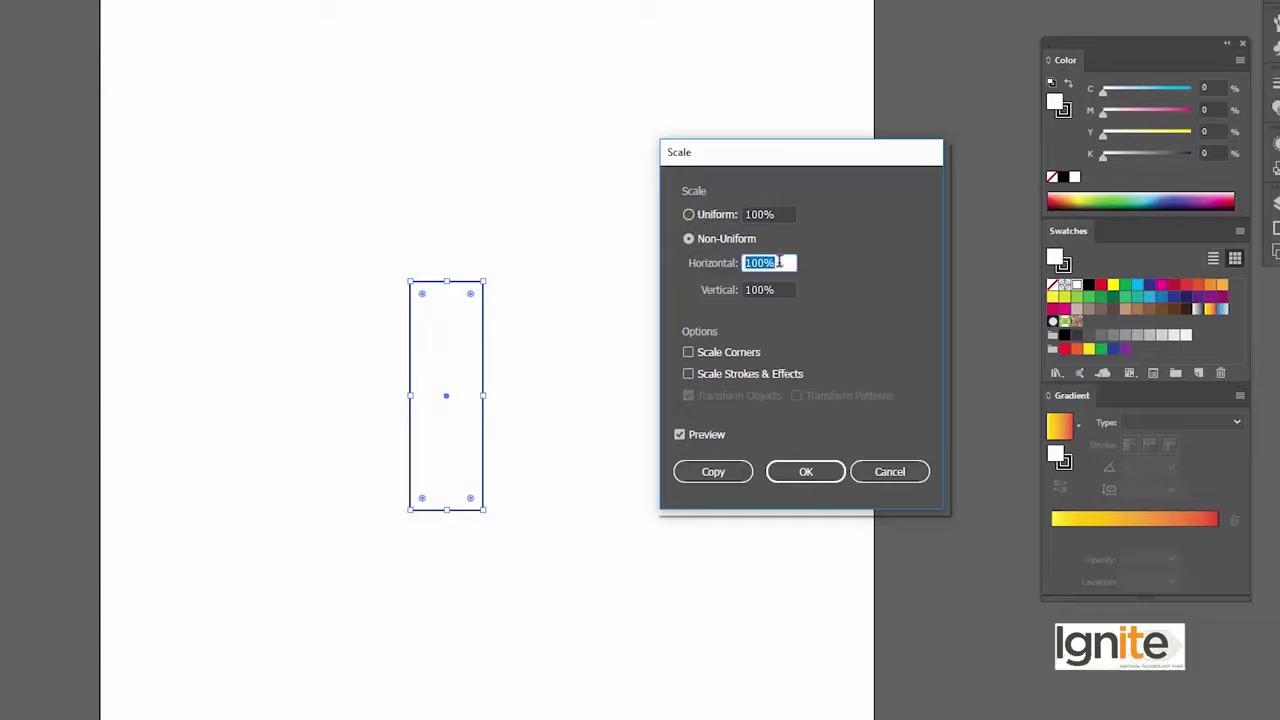
click(776, 214)
drag(779, 213, 736, 216)
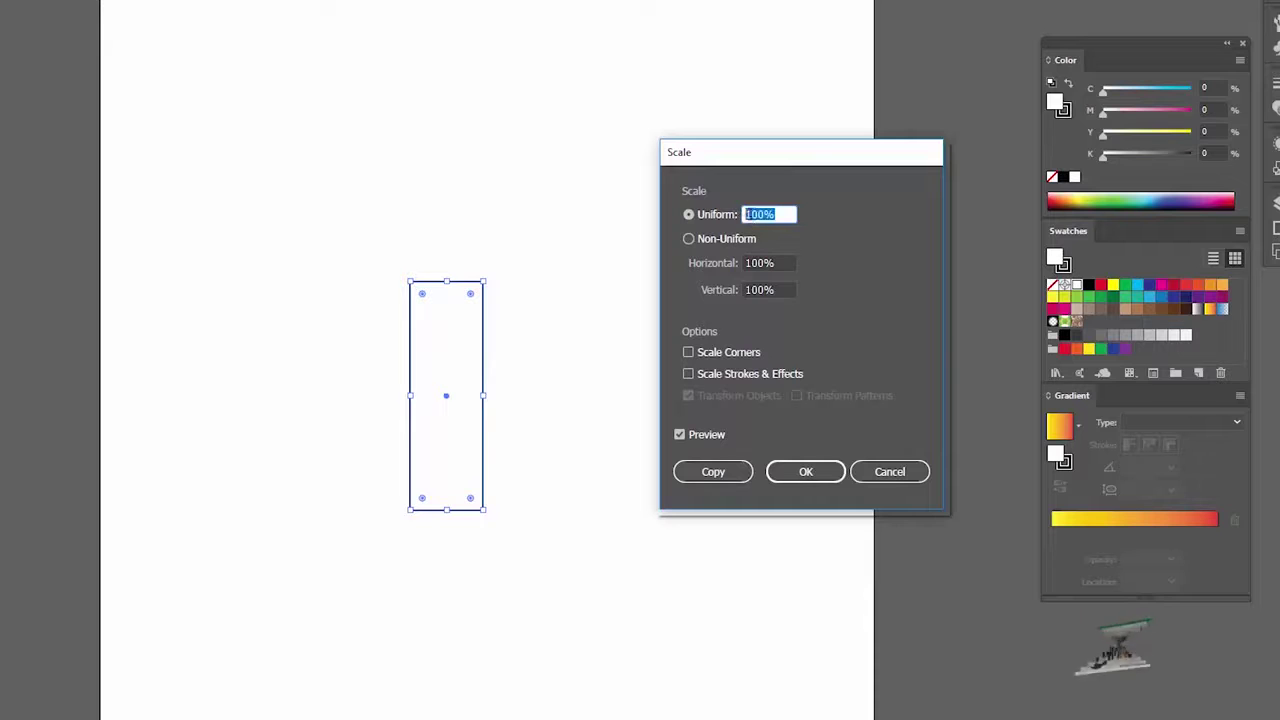
text(50)
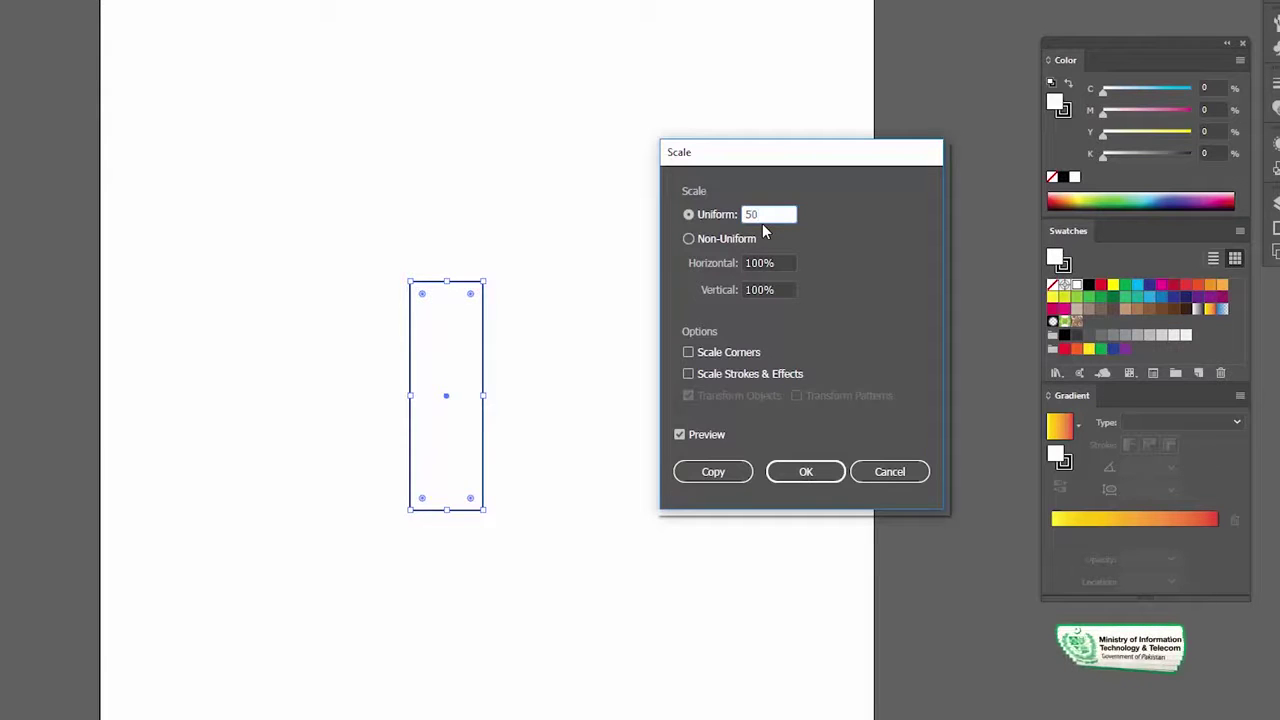
click(716, 240)
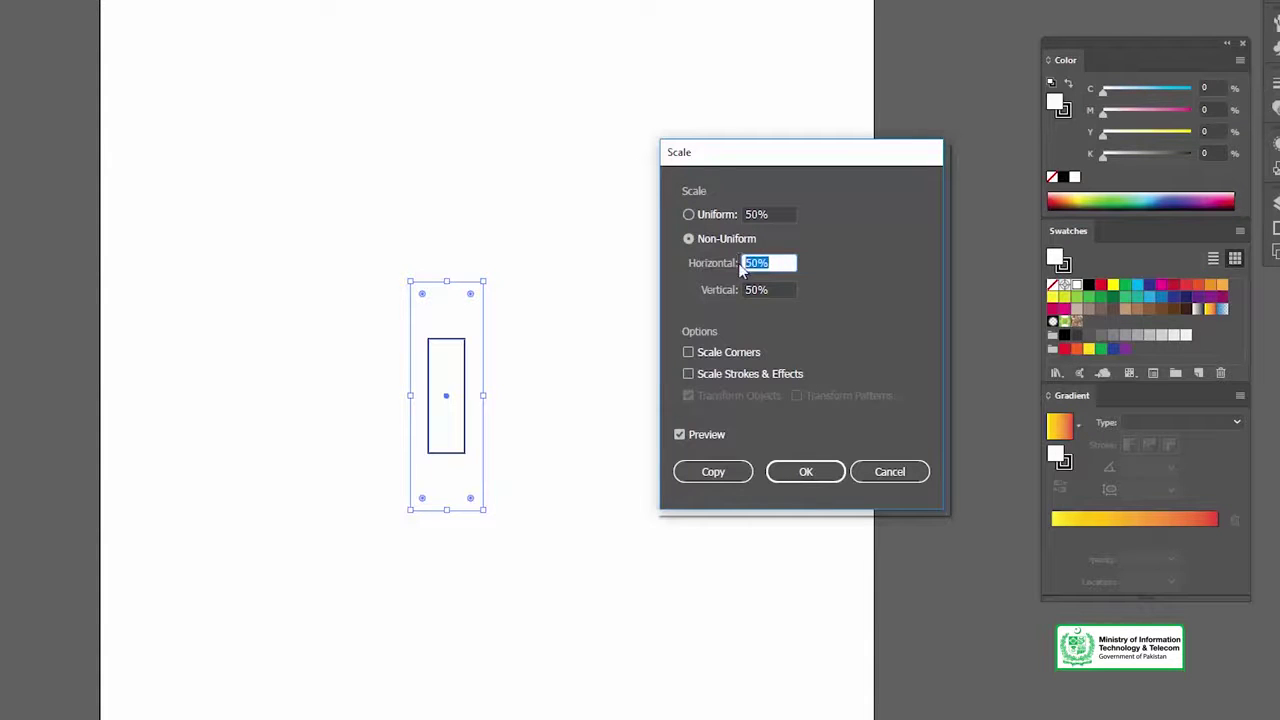
text(70)
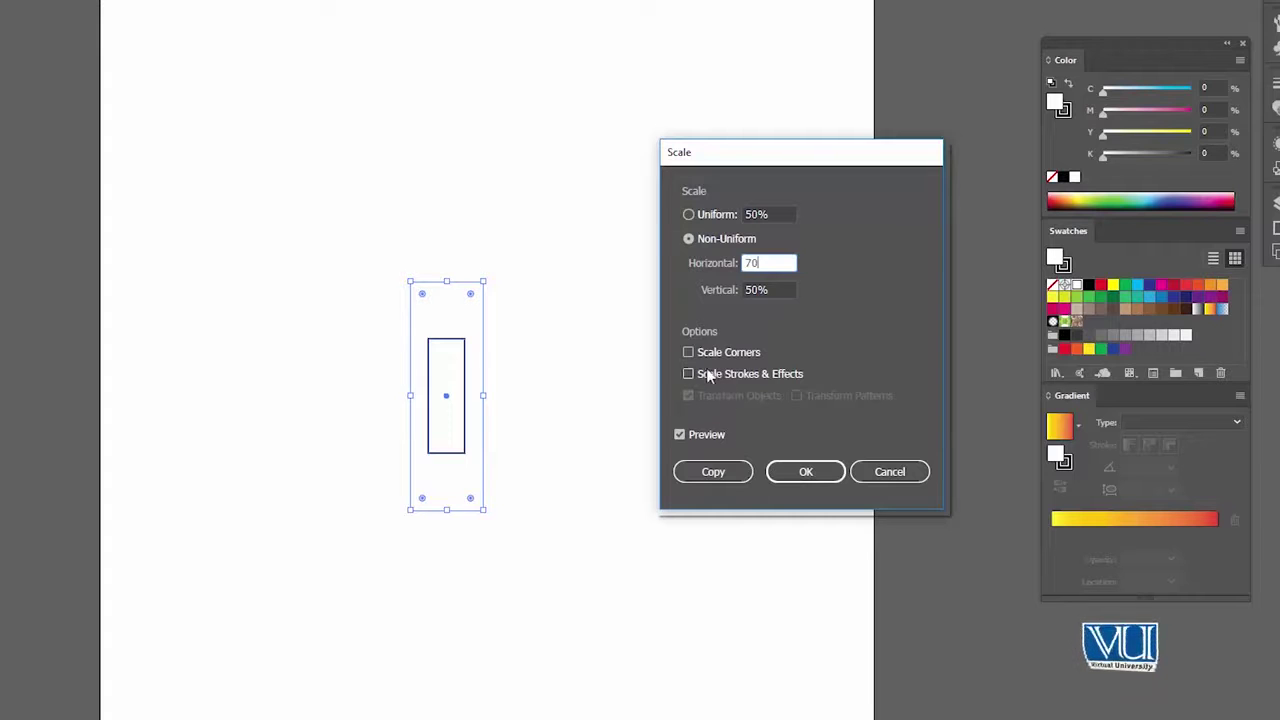
click(714, 472)
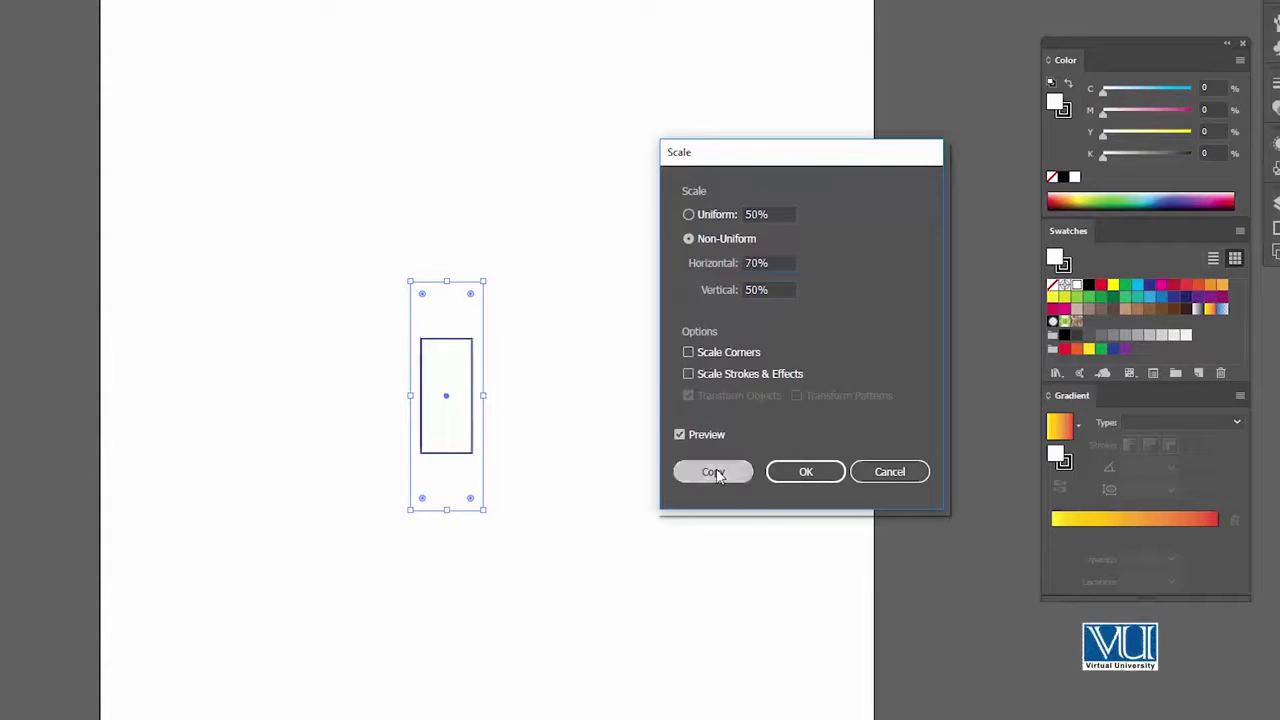
key(ctrl+z)
Copy the rectangle scaled non-uniformly to 150% horizontal and 200% vertical, with Scale Corners off
right_click(456, 331)
mouse_move(510, 580)
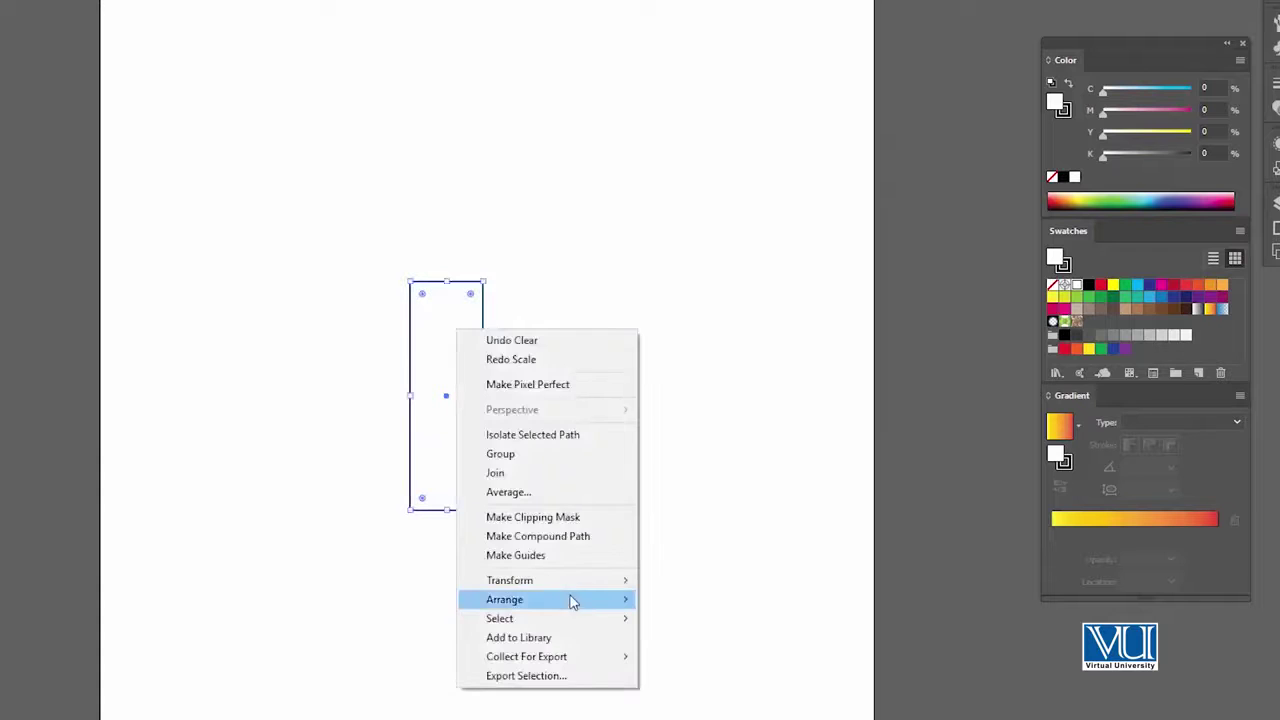
click(678, 662)
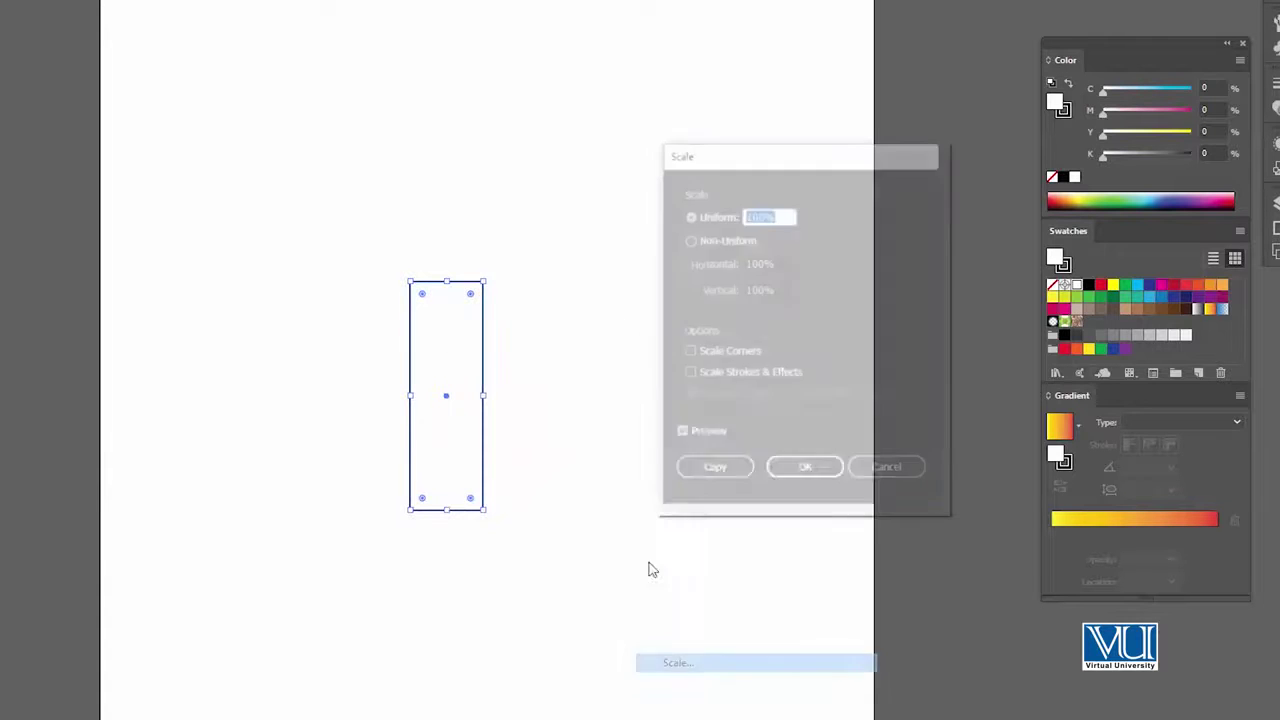
click(688, 352)
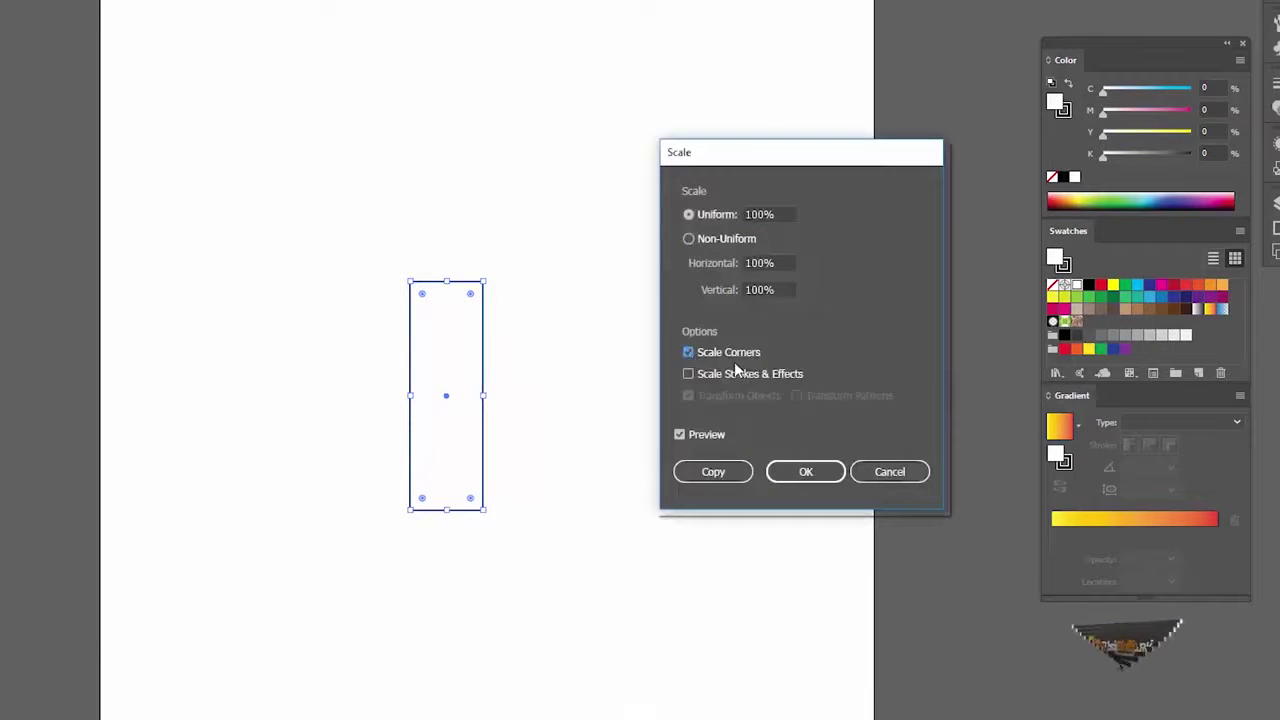
click(688, 352)
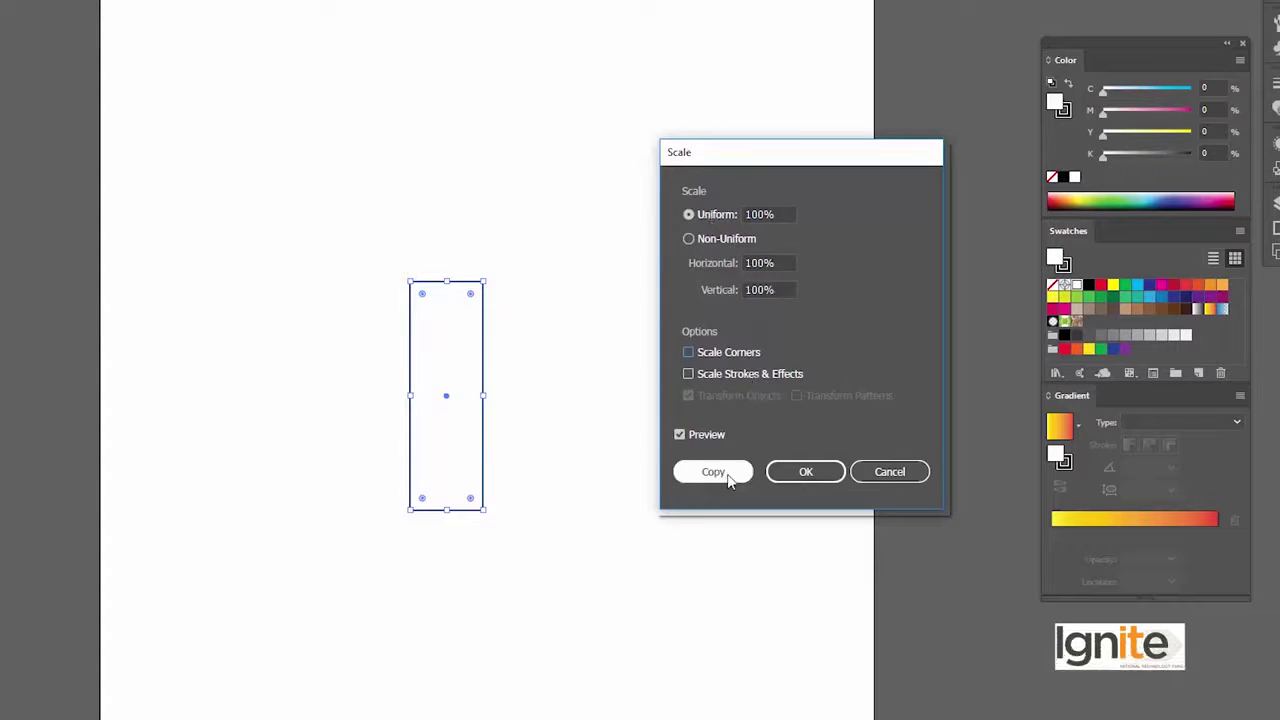
click(778, 263)
text(150)
key(Tab)
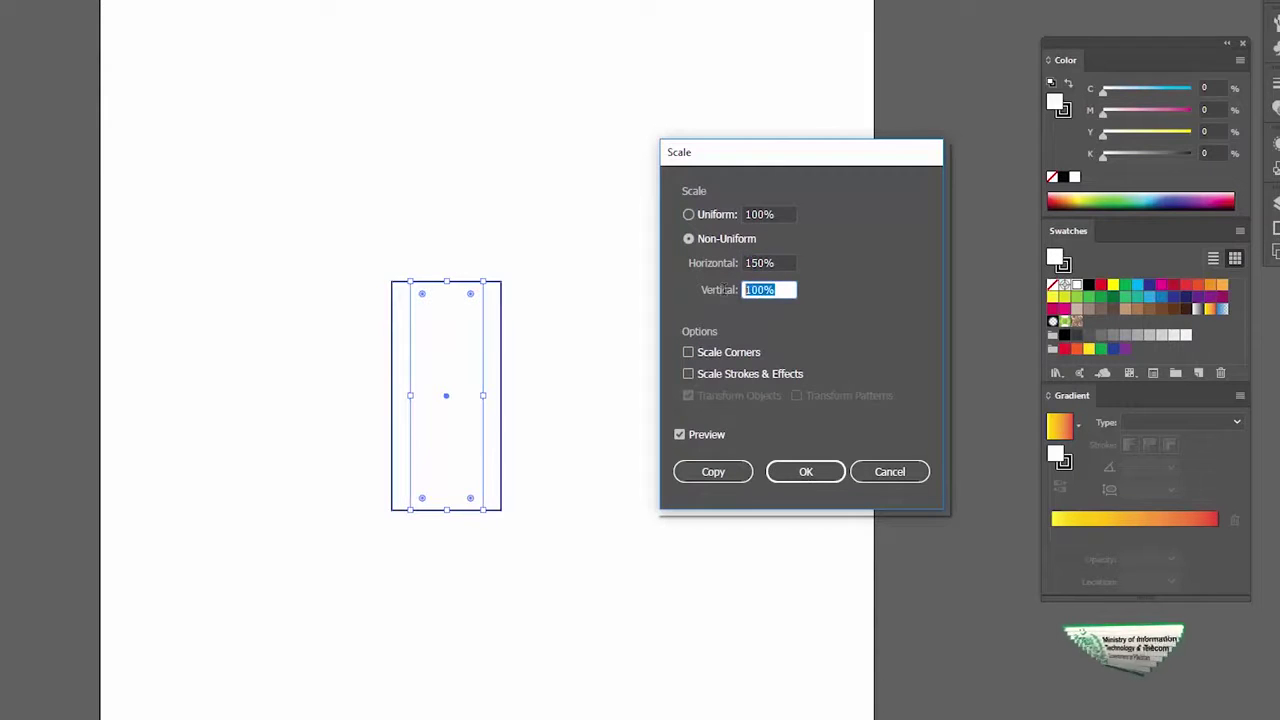
text(200)
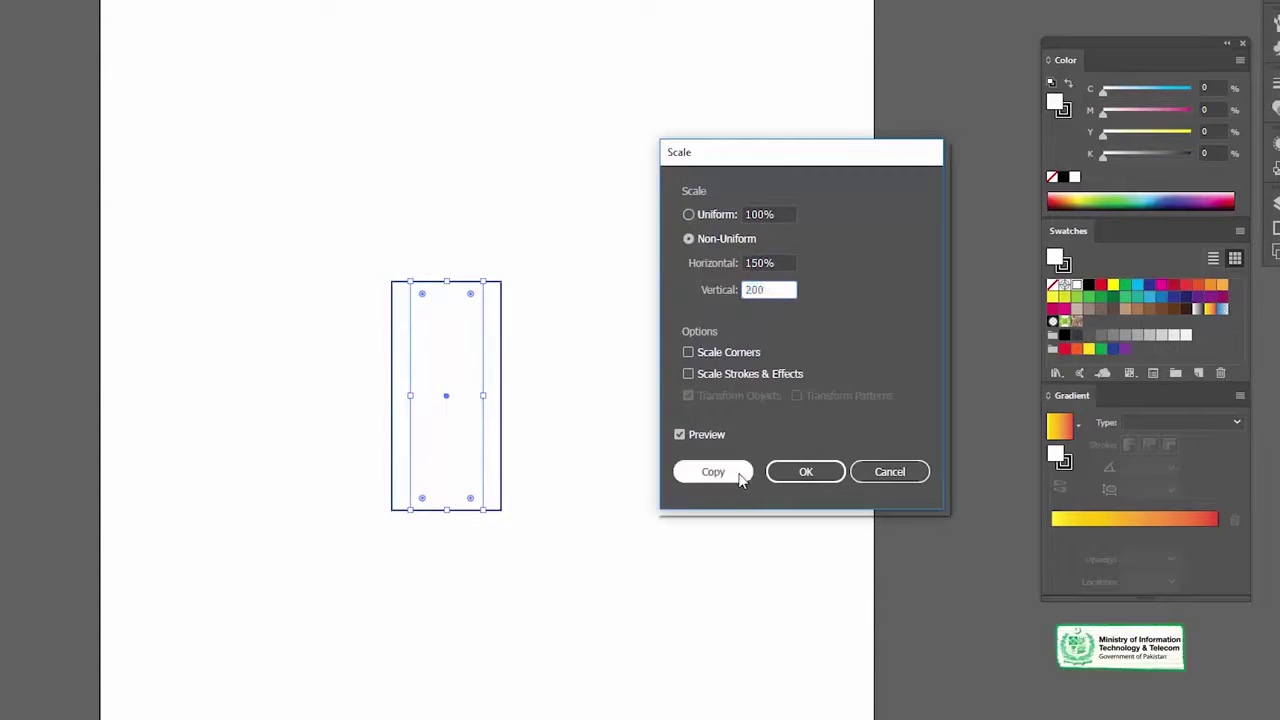
click(735, 469)
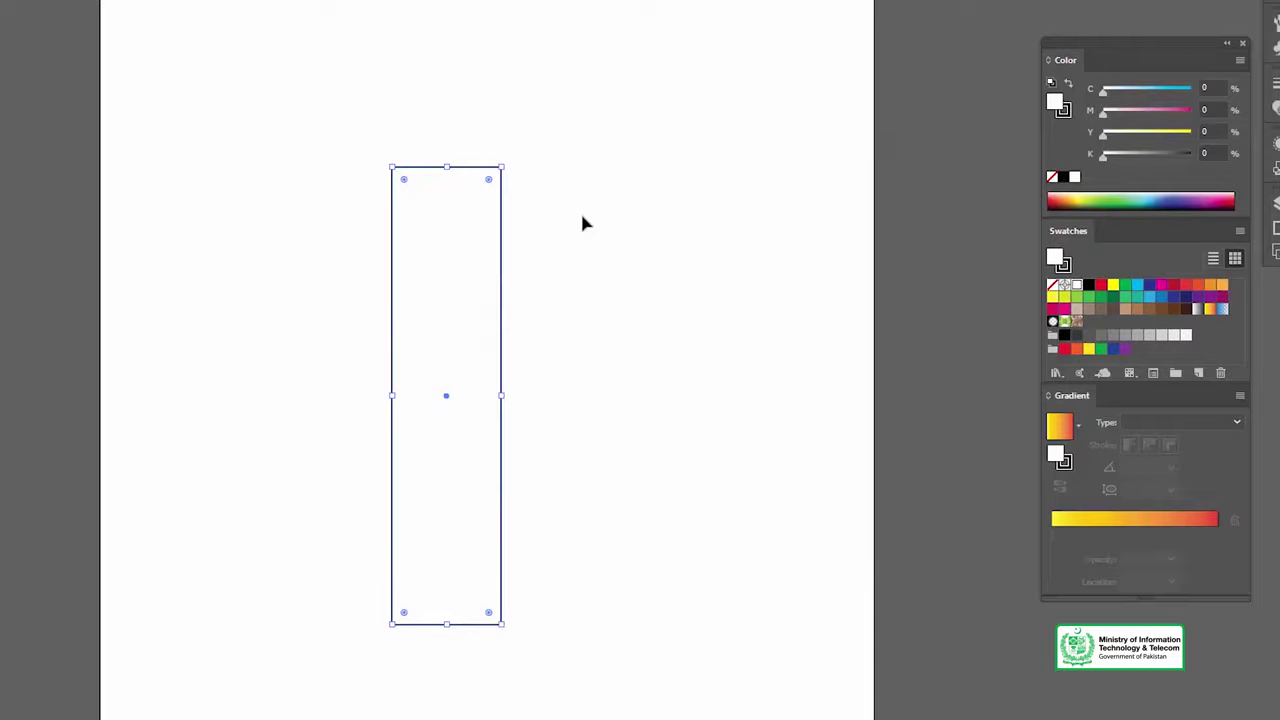
Draw a new square in the upper middle of the artboard and bring up its transform commands
click(461, 197)
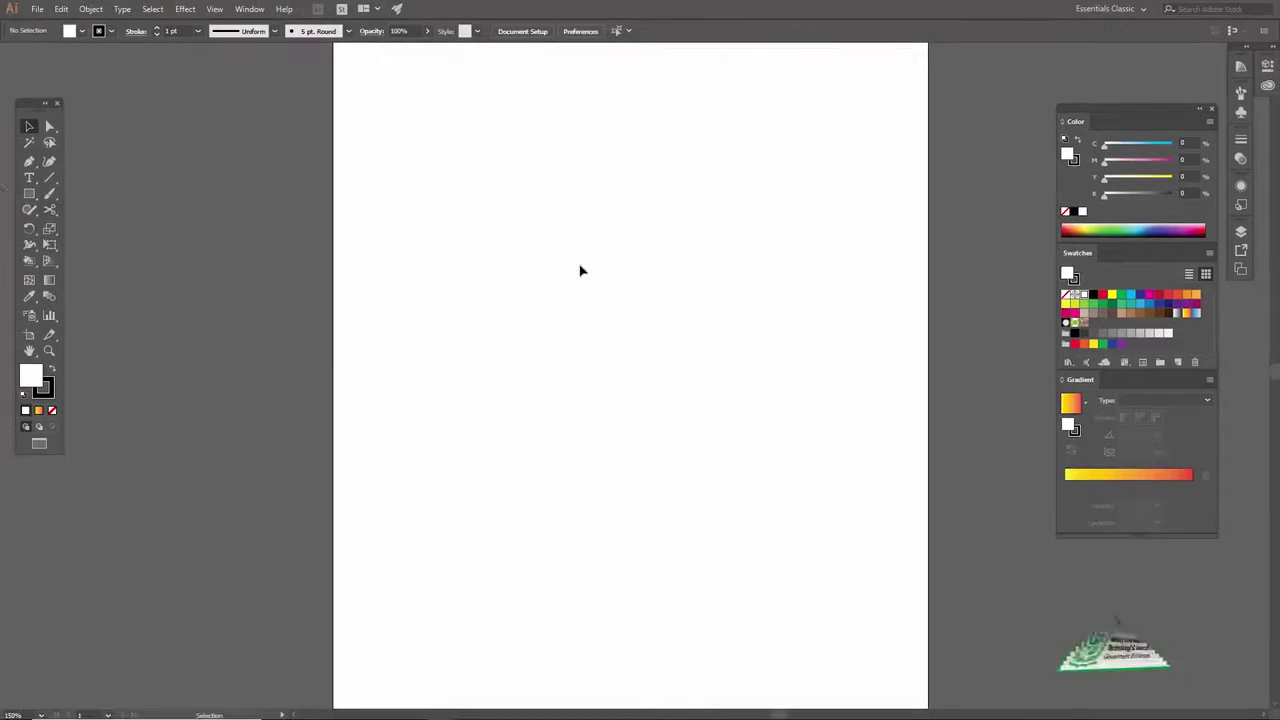
click(46, 195)
click(95, 193)
drag(637, 326, 731, 418)
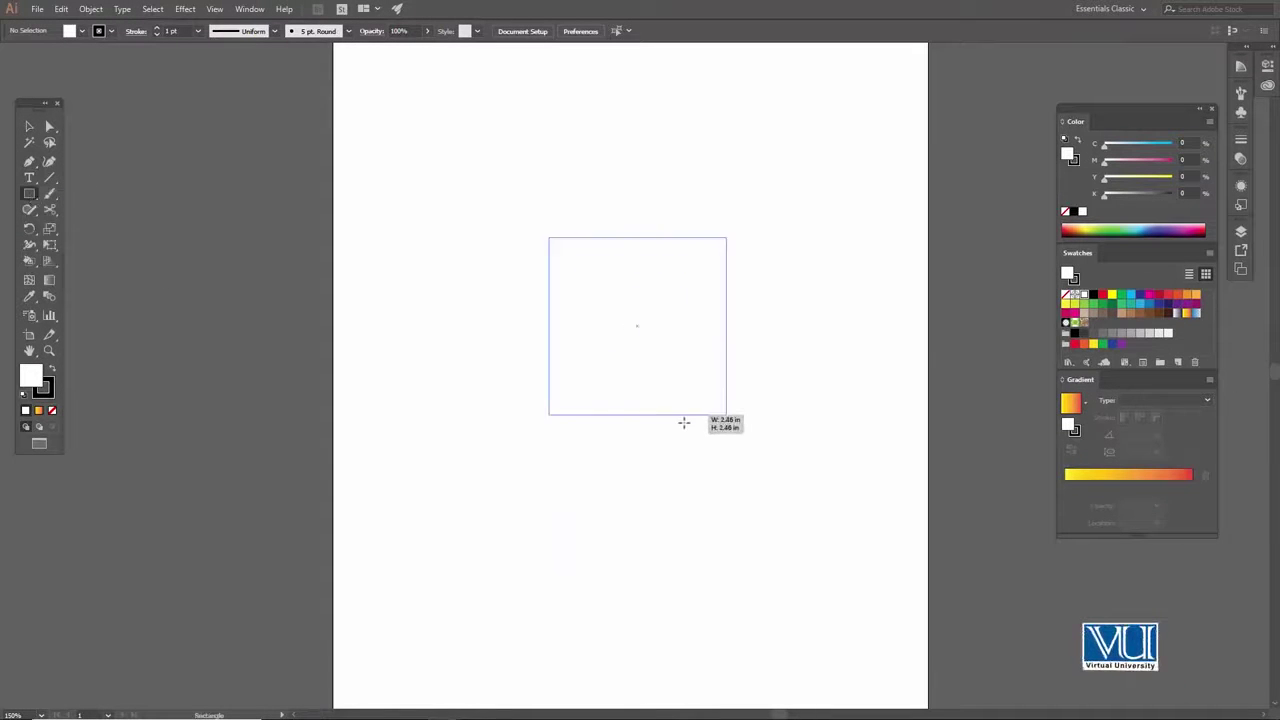
key(v)
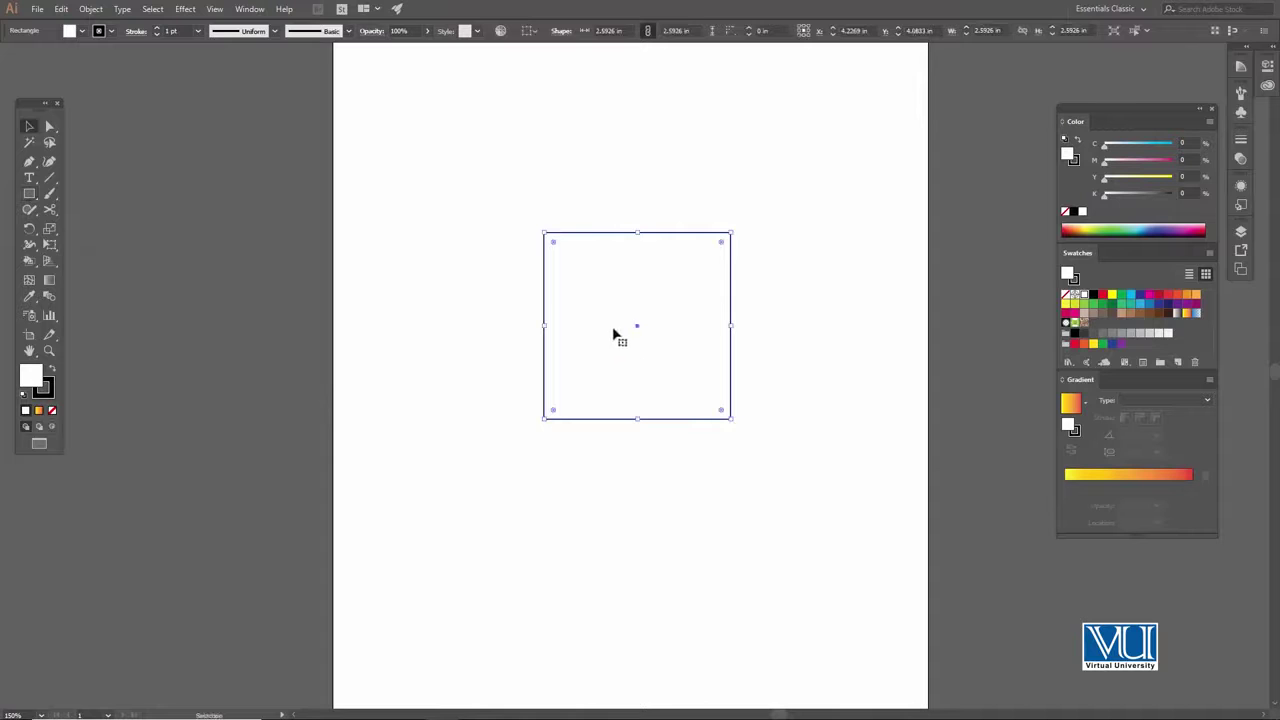
right_click(645, 262)
mouse_move(467, 470)
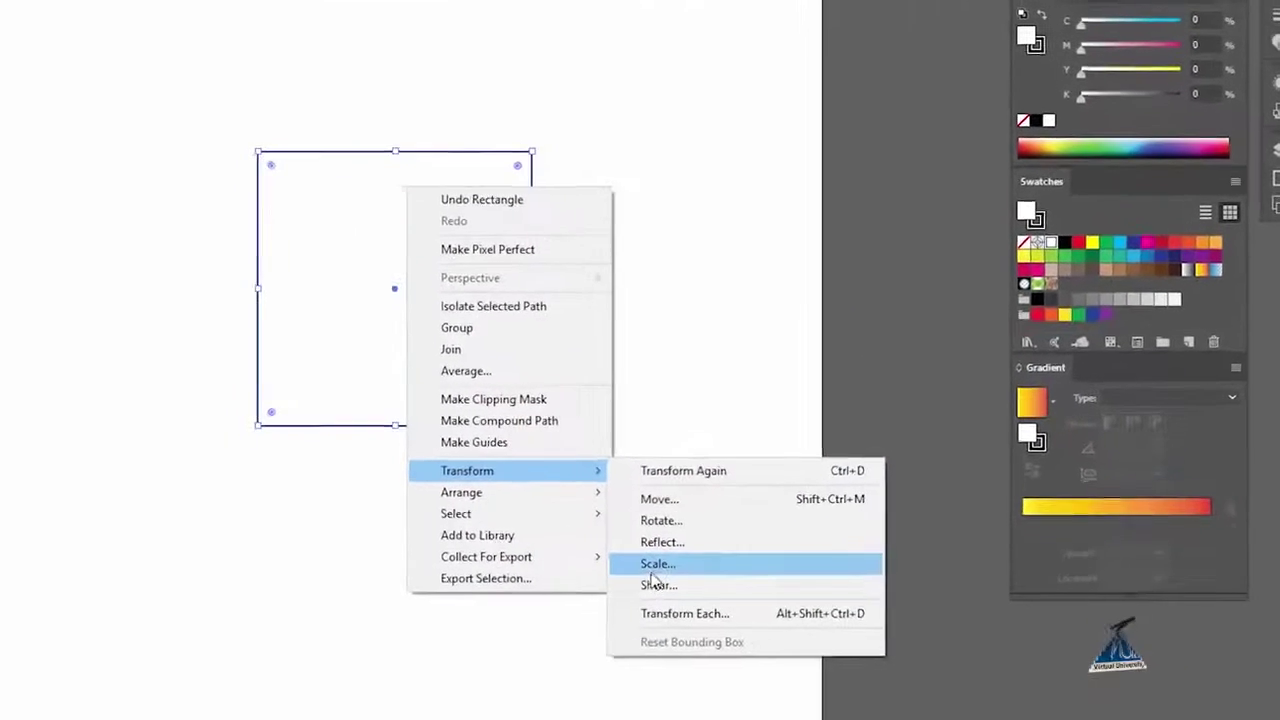
Preview shears at several angles, dismiss the too-large warning, and retry on the vertical axis
click(646, 592)
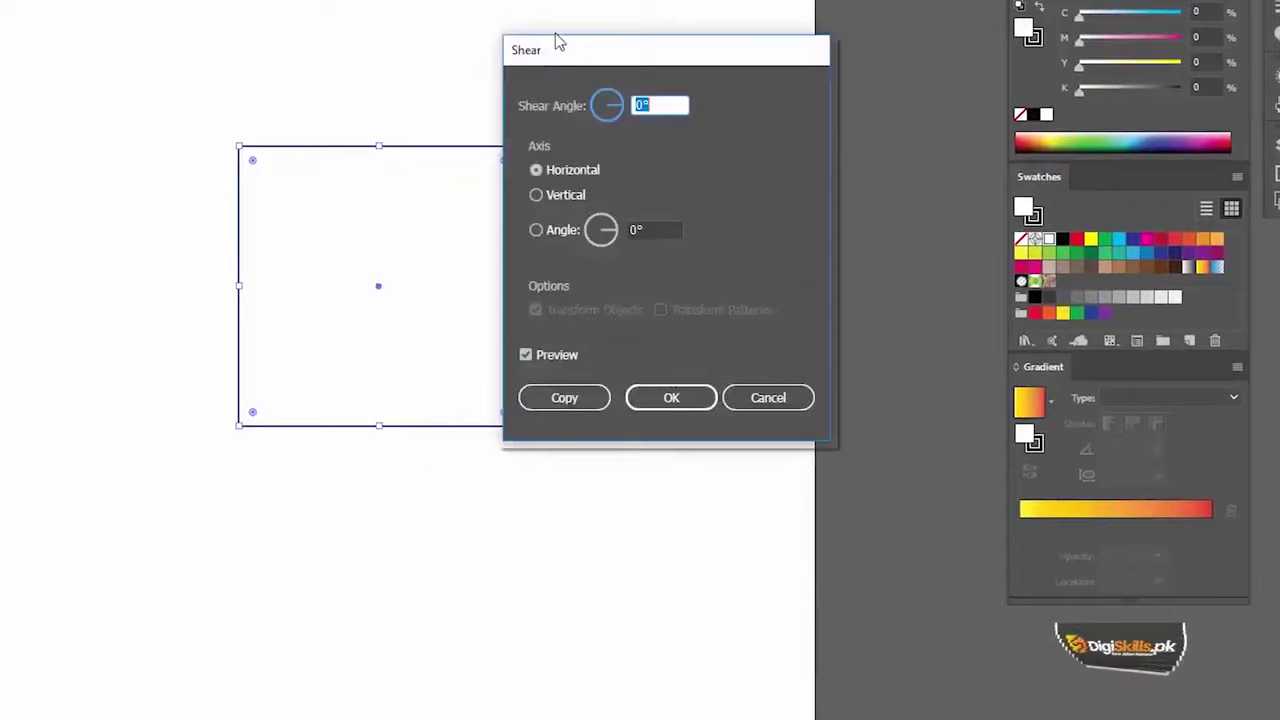
drag(610, 35, 614, 32)
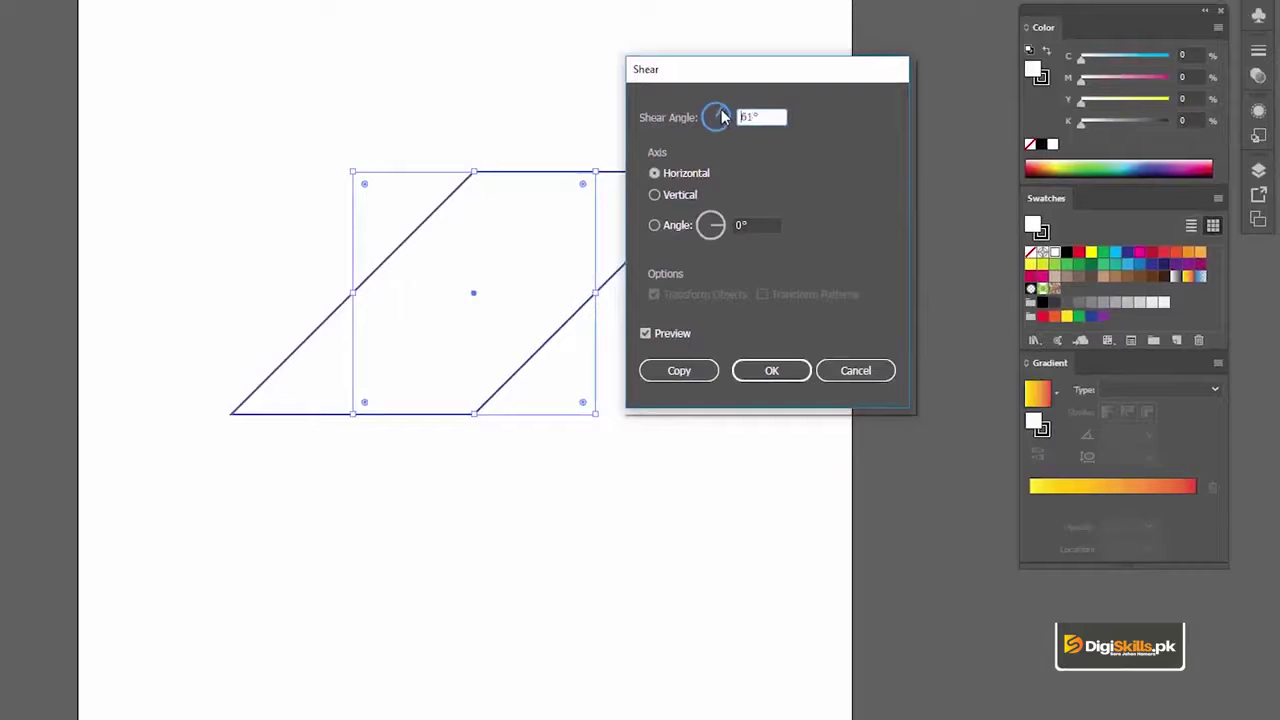
drag(721, 117, 722, 122)
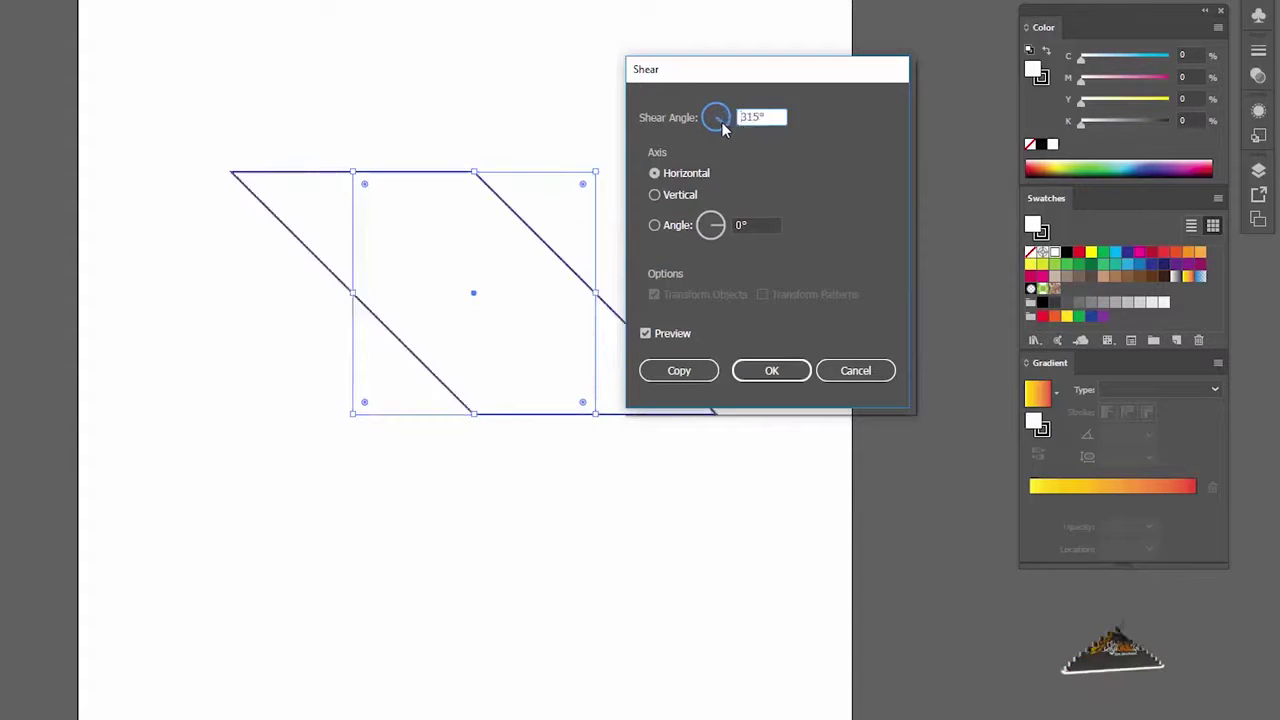
drag(722, 122, 717, 128)
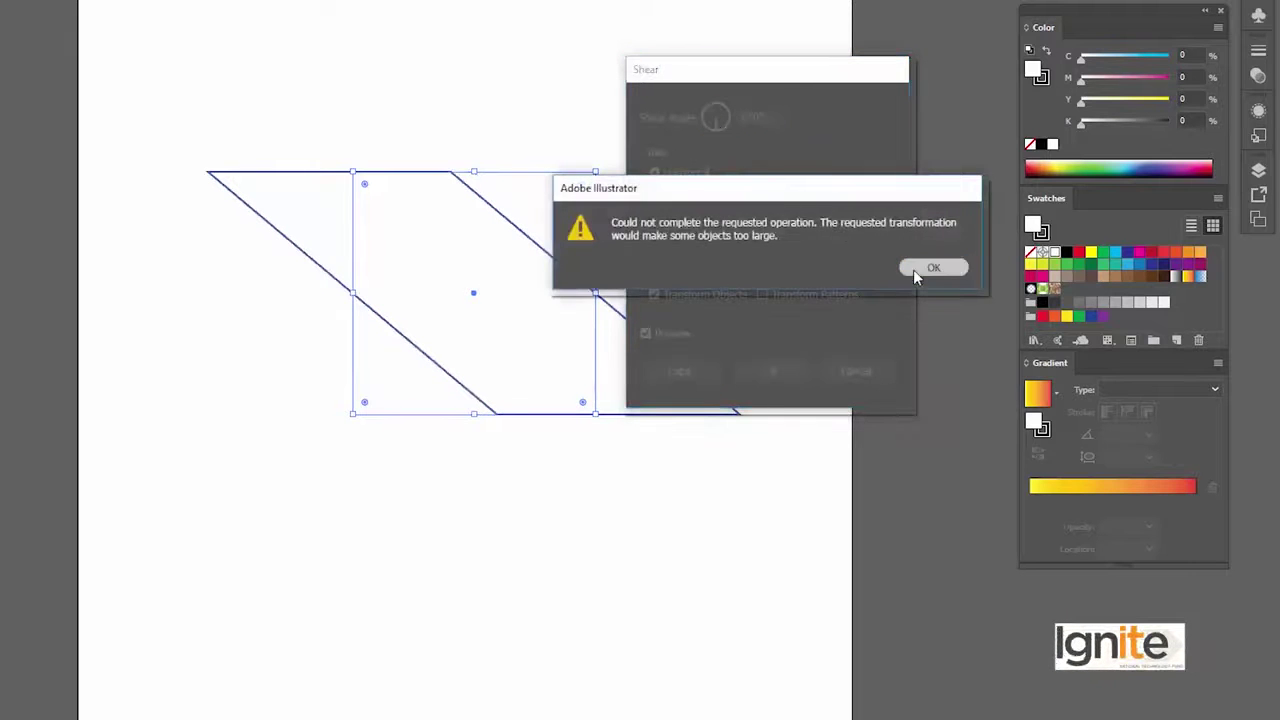
click(933, 268)
click(709, 122)
drag(709, 122, 707, 123)
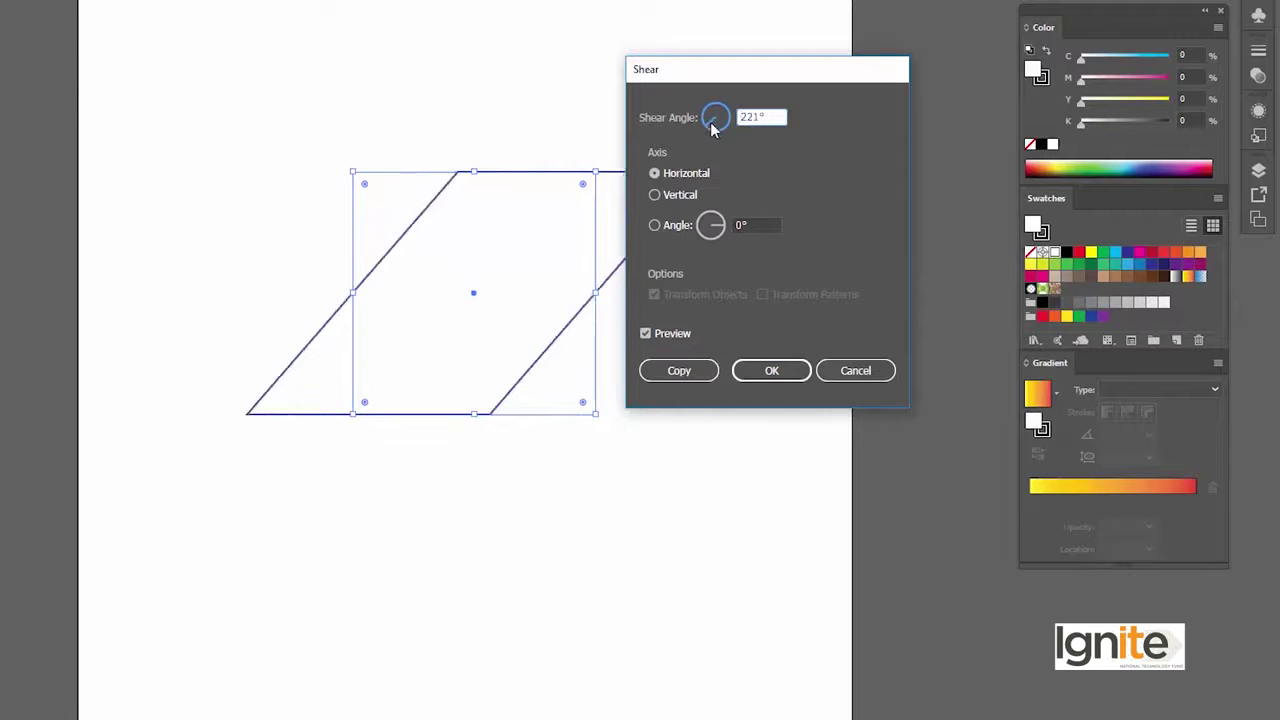
click(676, 195)
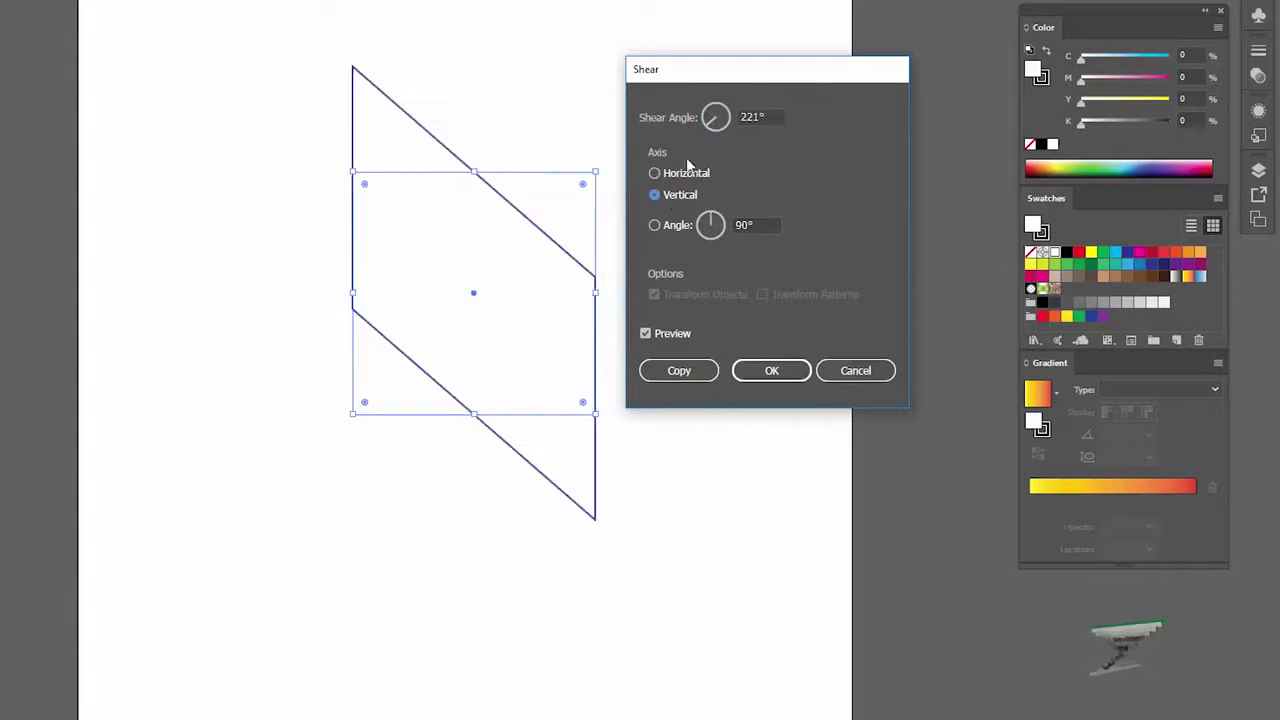
drag(708, 126, 710, 119)
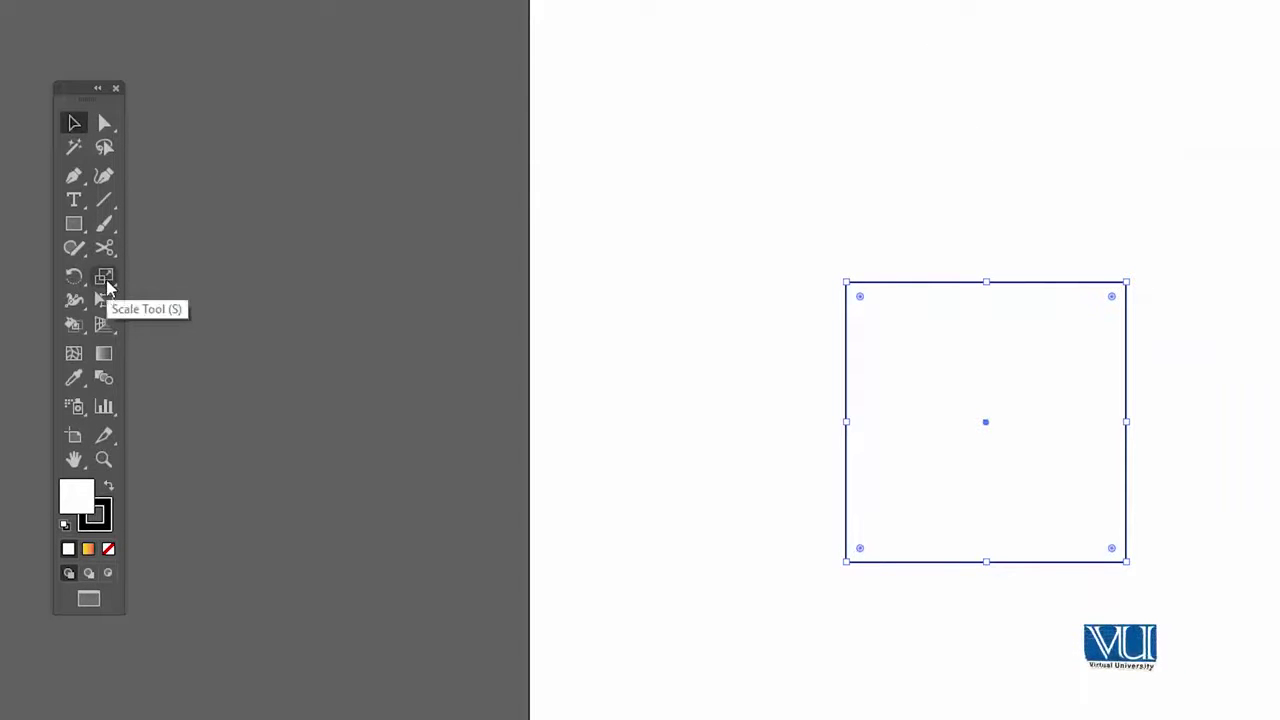
Select the Free Transform tool from its toolbar group
click(104, 300)
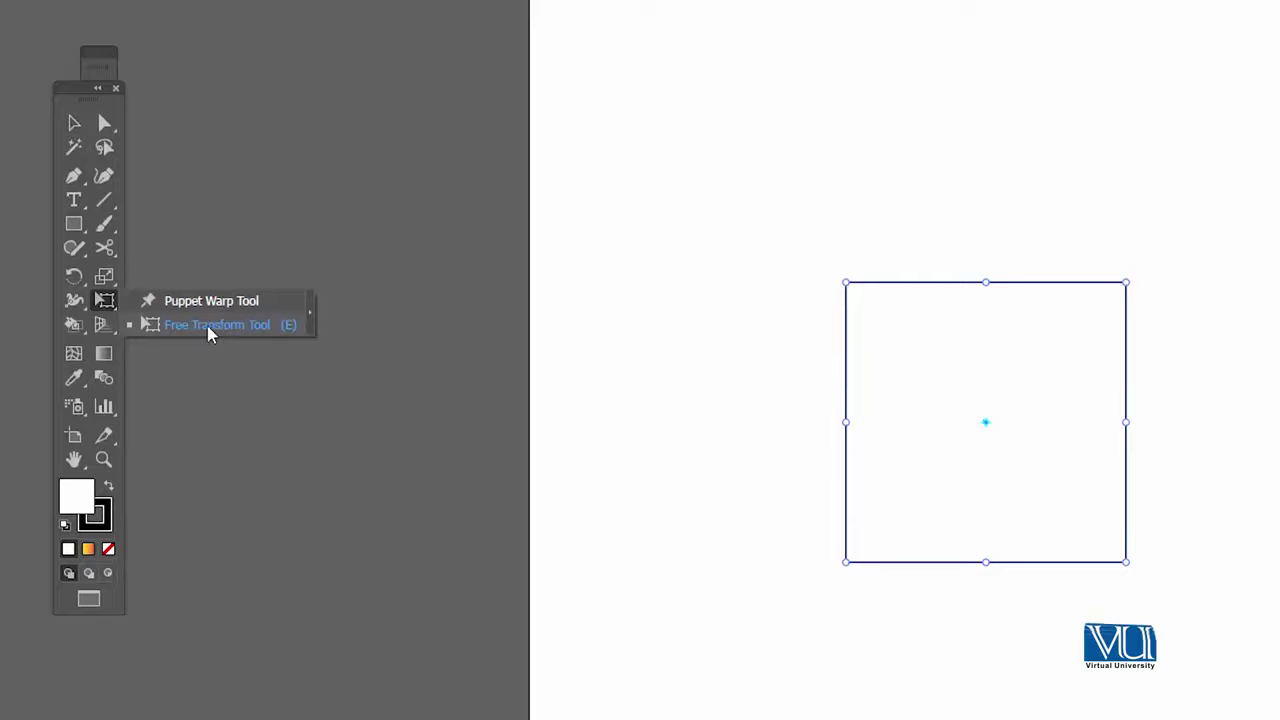
click(210, 327)
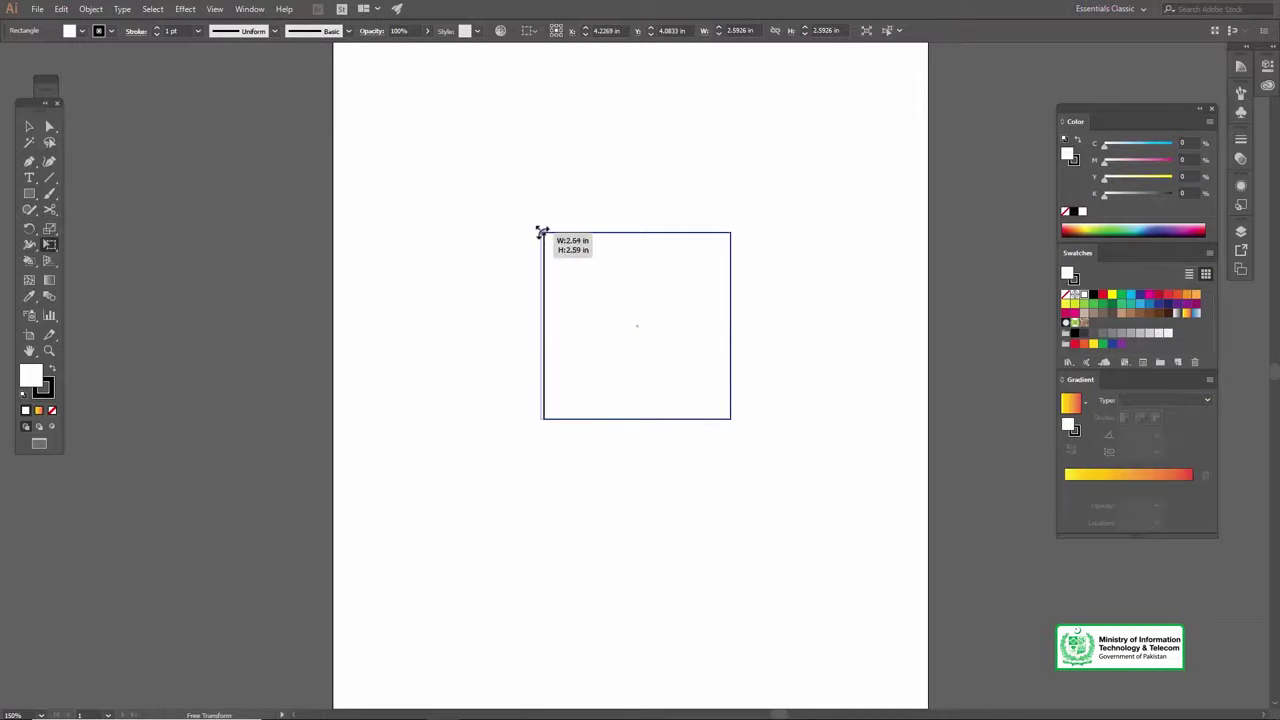
Try and undo a top-left corner distortion, then pull the top-right corner up and outward
mouse_move(541, 232)
mouse_down()
mouse_move(531, 189)
mouse_move(523, 200)
mouse_move(571, 163)
mouse_move(469, 189)
mouse_move(490, 156)
mouse_move(521, 155)
mouse_move(490, 157)
mouse_up()
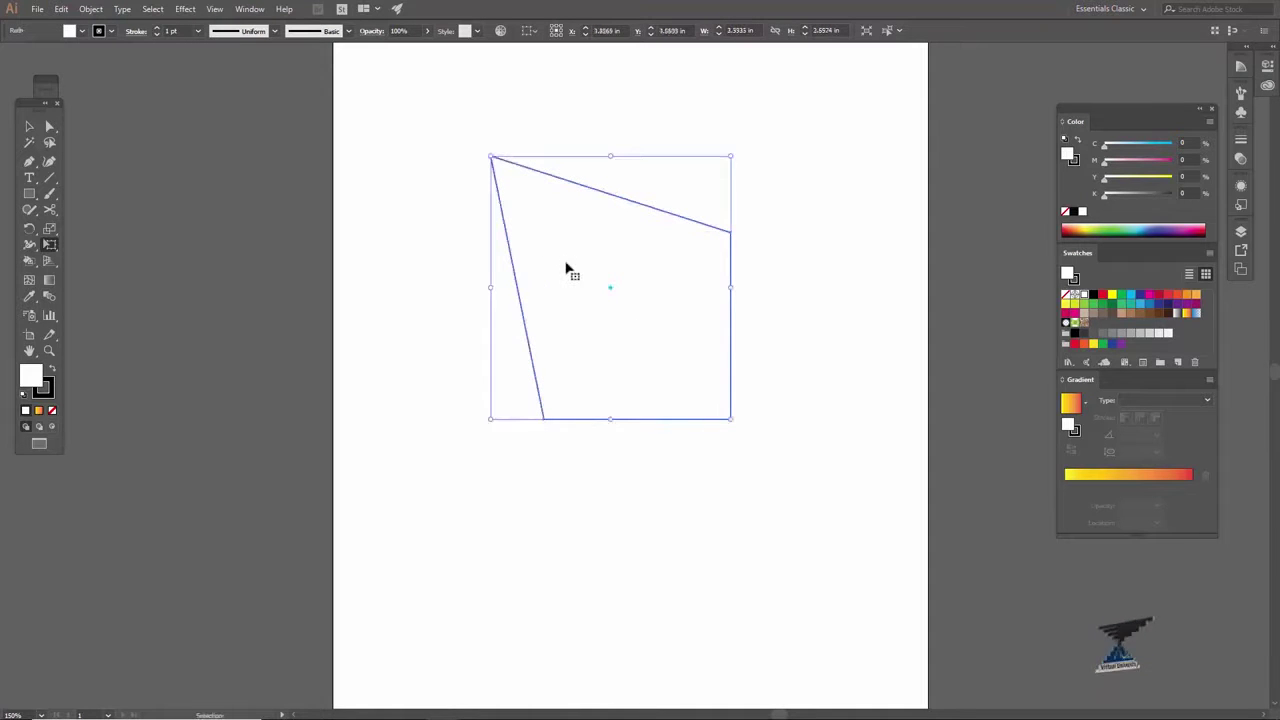
key(ctrl+z)
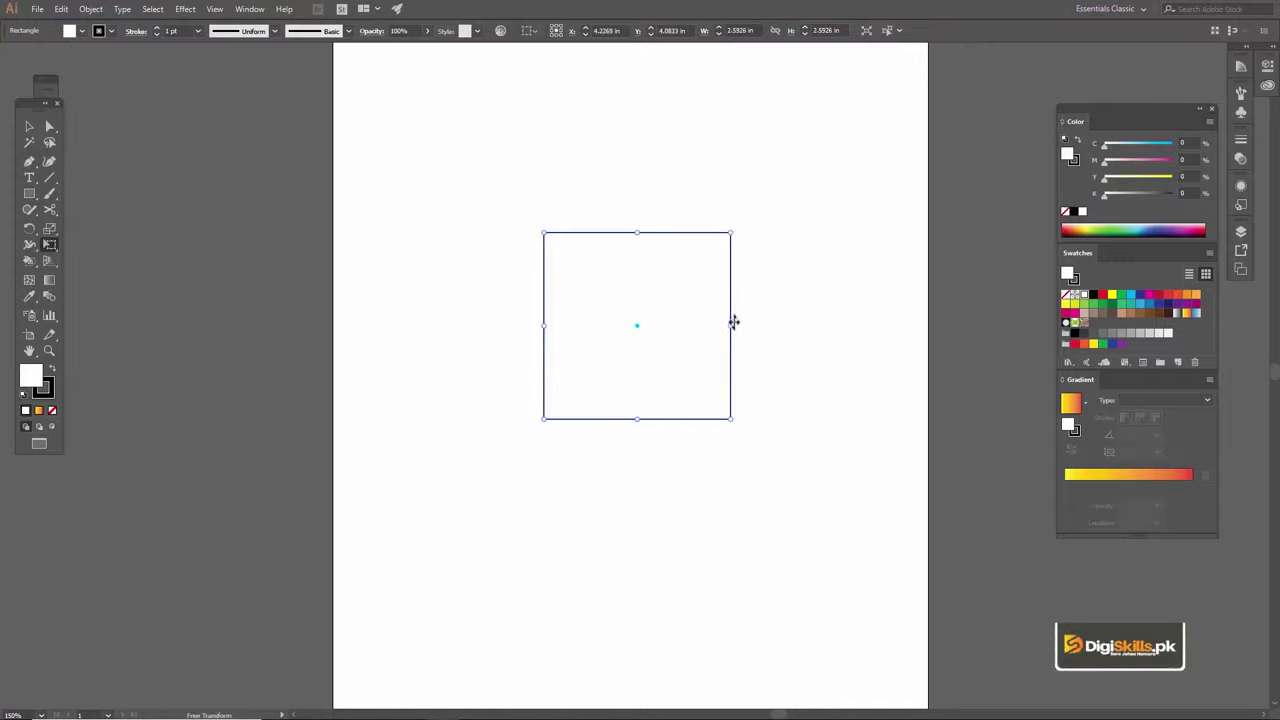
mouse_move(728, 232)
mouse_down()
mouse_move(768, 129)
mouse_move(714, 129)
mouse_move(783, 157)
mouse_move(800, 140)
mouse_up()
Revert the corner distortion, try and undo a rightward top-edge skew, then shear the right edge upward
key(ctrl+z)
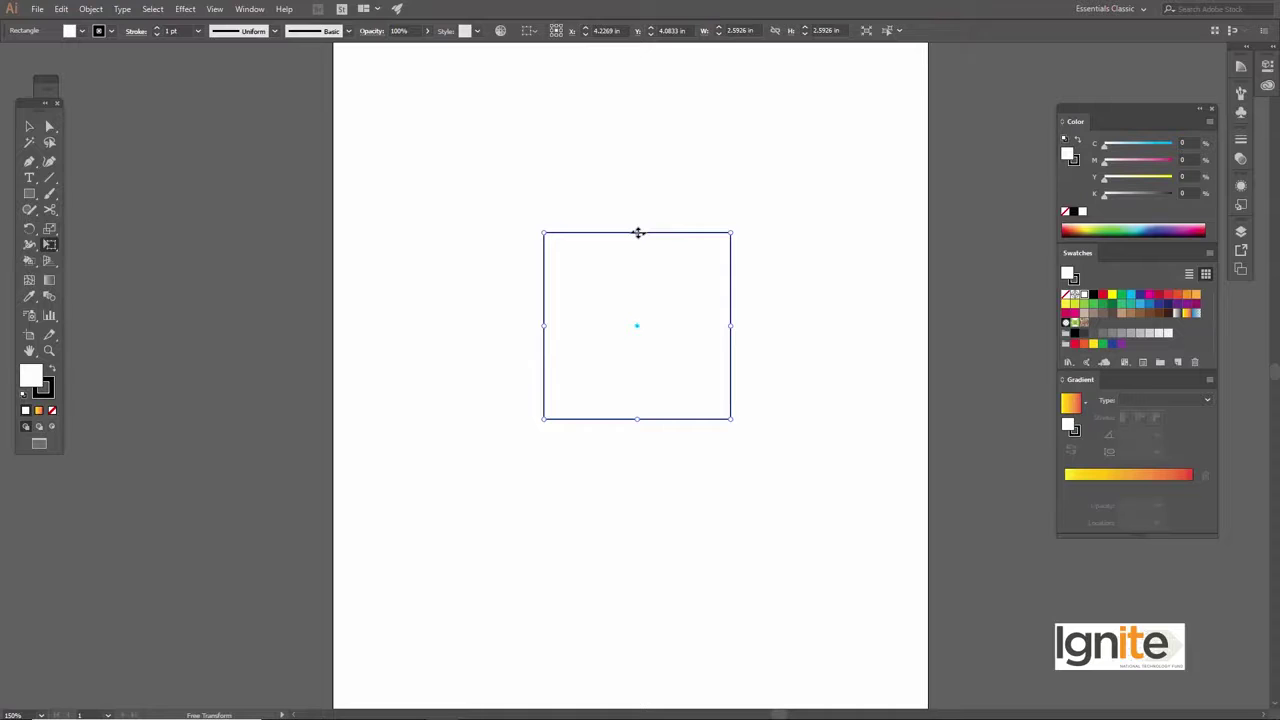
drag(638, 232, 746, 232)
key(ctrl+z)
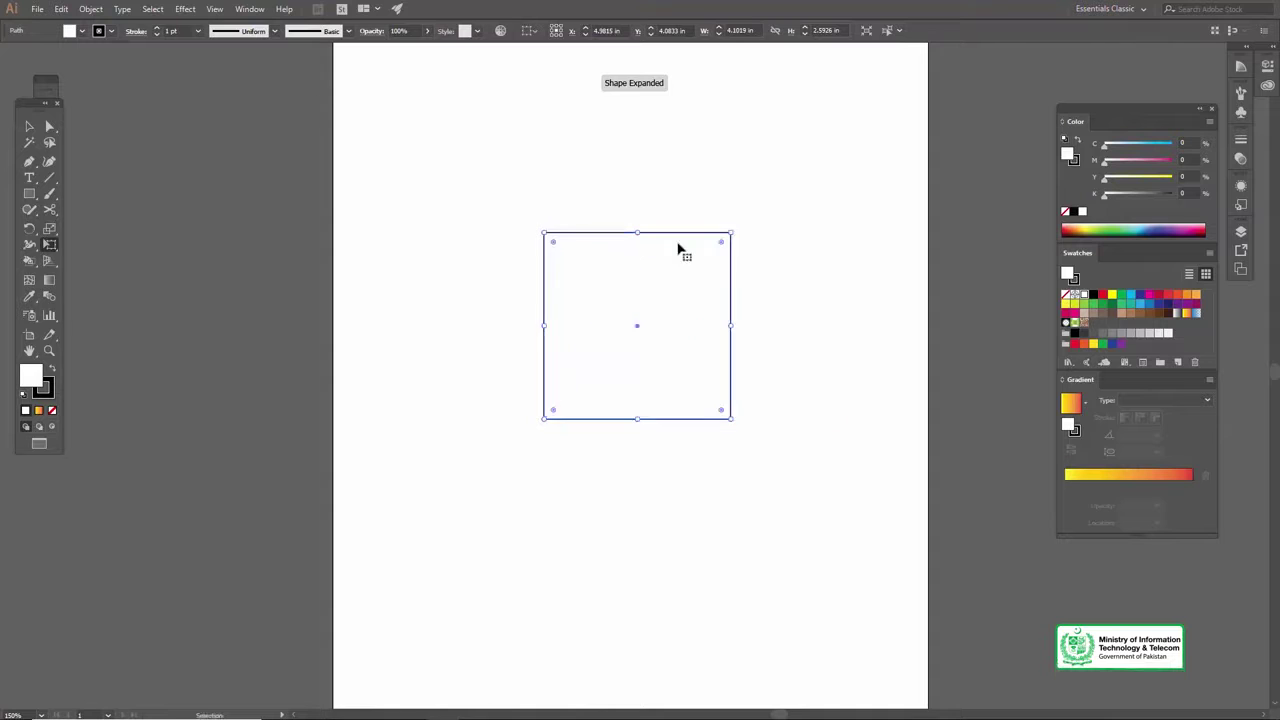
mouse_move(733, 323)
mouse_down()
mouse_move(748, 233)
mouse_move(740, 286)
mouse_move(734, 241)
mouse_up()
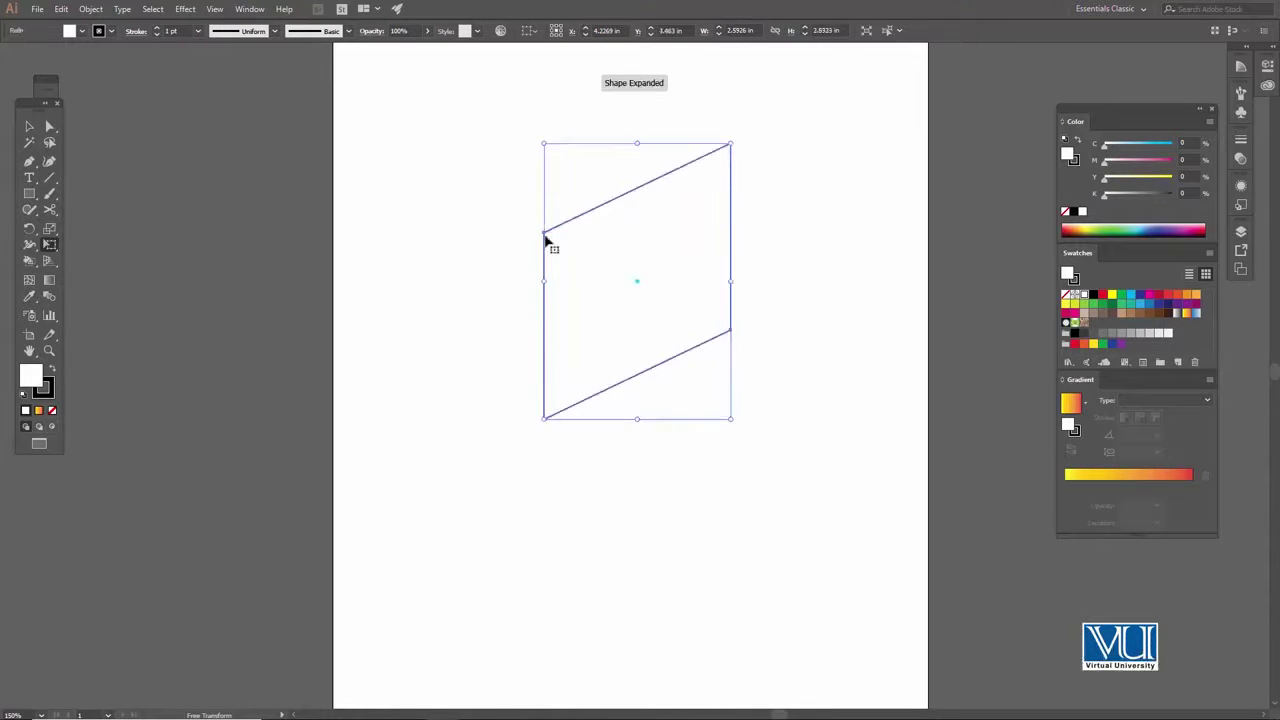
Revert the upward shear, then drag the top edge up and right into a leaning parallelogram
key(ctrl+z)
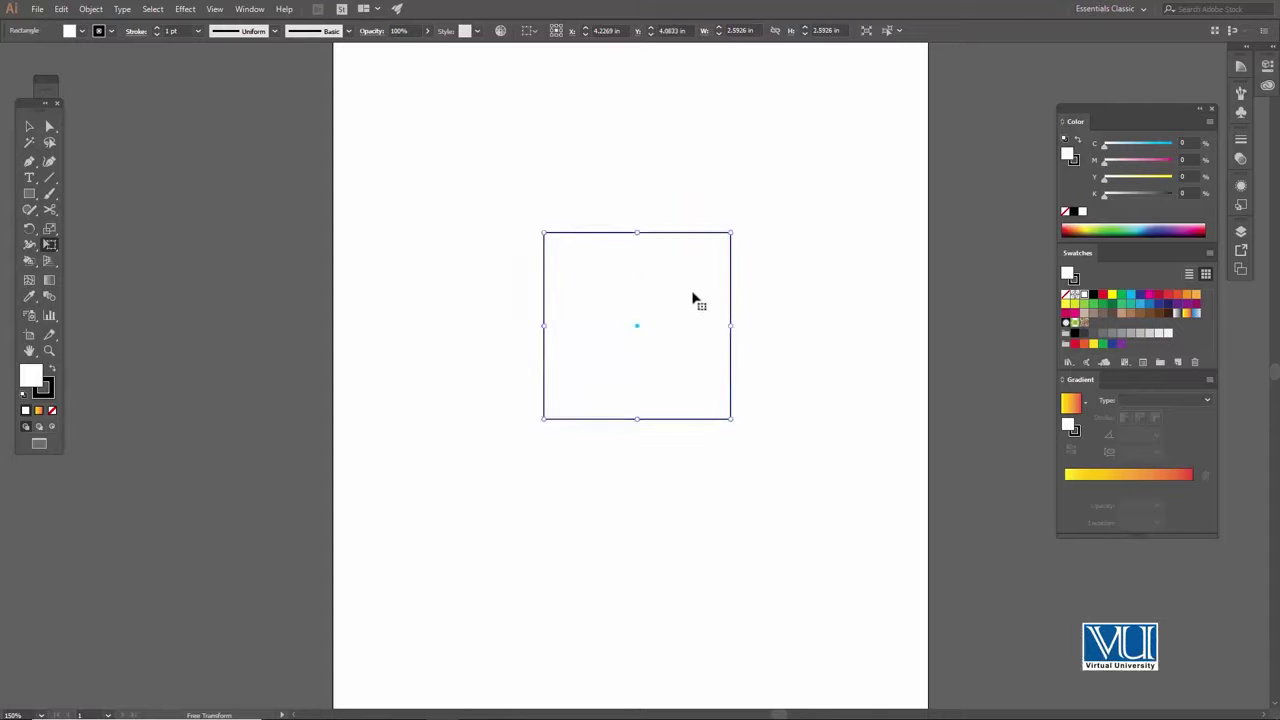
mouse_move(640, 233)
mouse_down()
mouse_move(677, 203)
mouse_move(606, 151)
mouse_move(680, 149)
mouse_move(600, 226)
mouse_move(609, 169)
mouse_move(771, 214)
mouse_move(611, 146)
mouse_move(503, 123)
mouse_move(749, 126)
mouse_move(826, 143)
mouse_up()
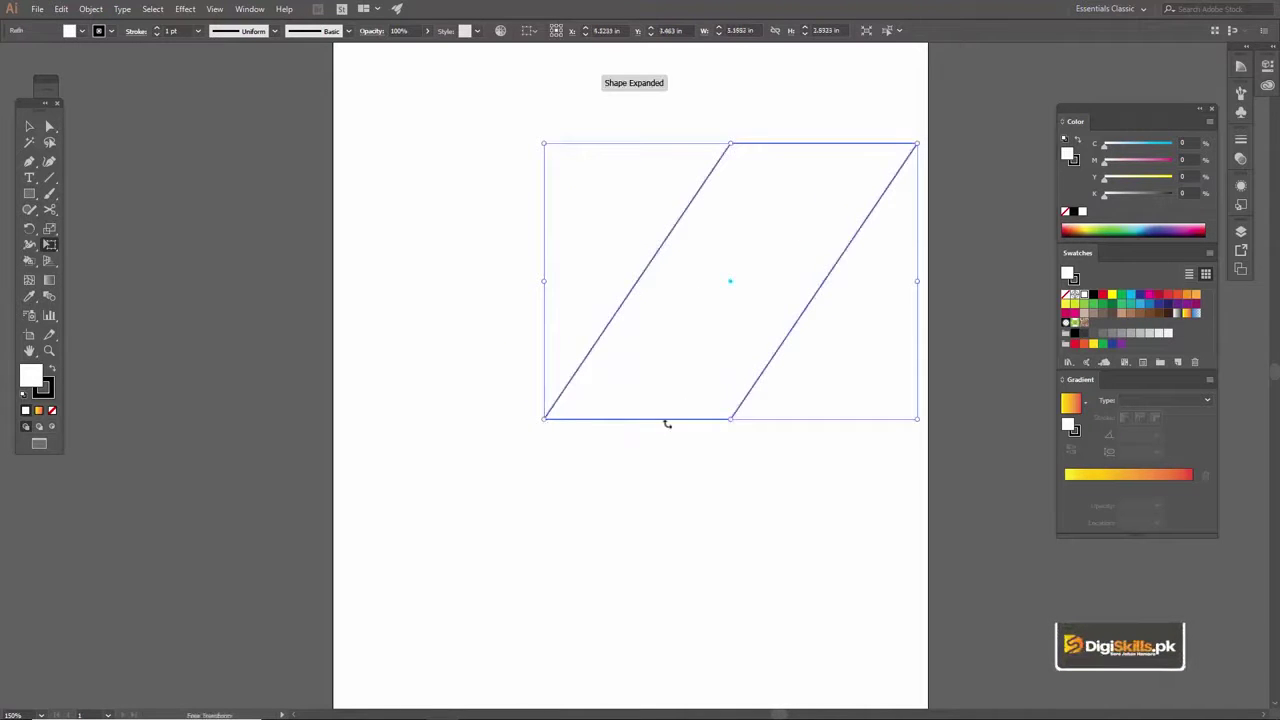